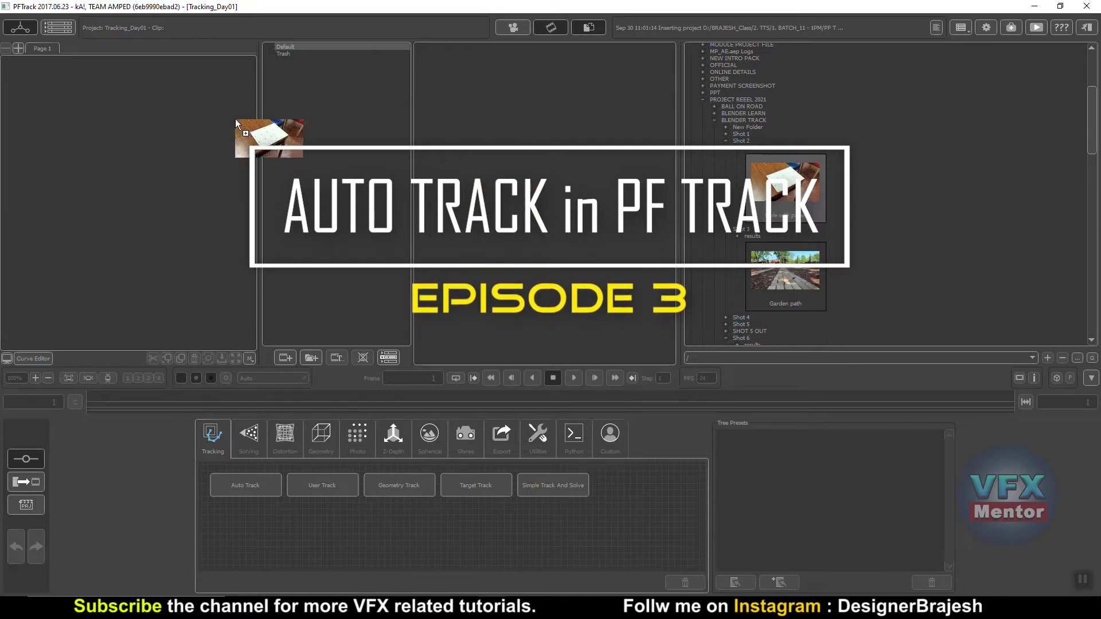
Add the 'table with paper' clip (114 frames, 25 fps) to the node tree
{"action": "mouse_move", "coordinate": [786, 189]}
{"action": "left_mouse_down"}
{"action": "mouse_move", "coordinate": [49, 80]}
{"action": "mouse_move", "coordinate": [102, 120]}
{"action": "left_mouse_up"}
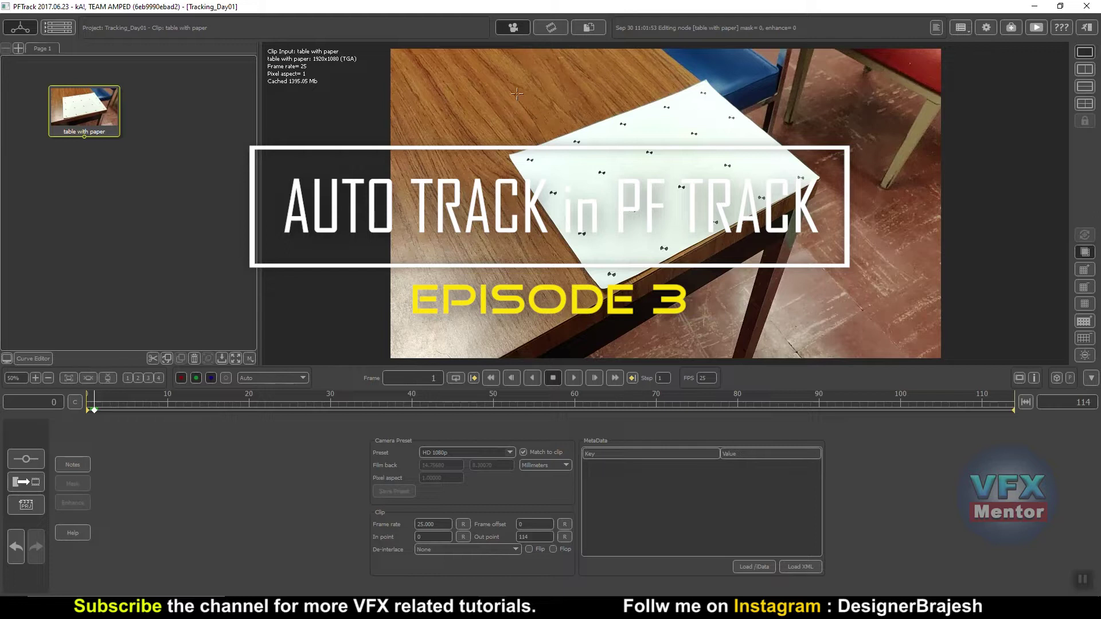
Attach an Auto Track node below the 'table with paper' clip node
{"action": "right_click", "coordinate": [94, 102]}
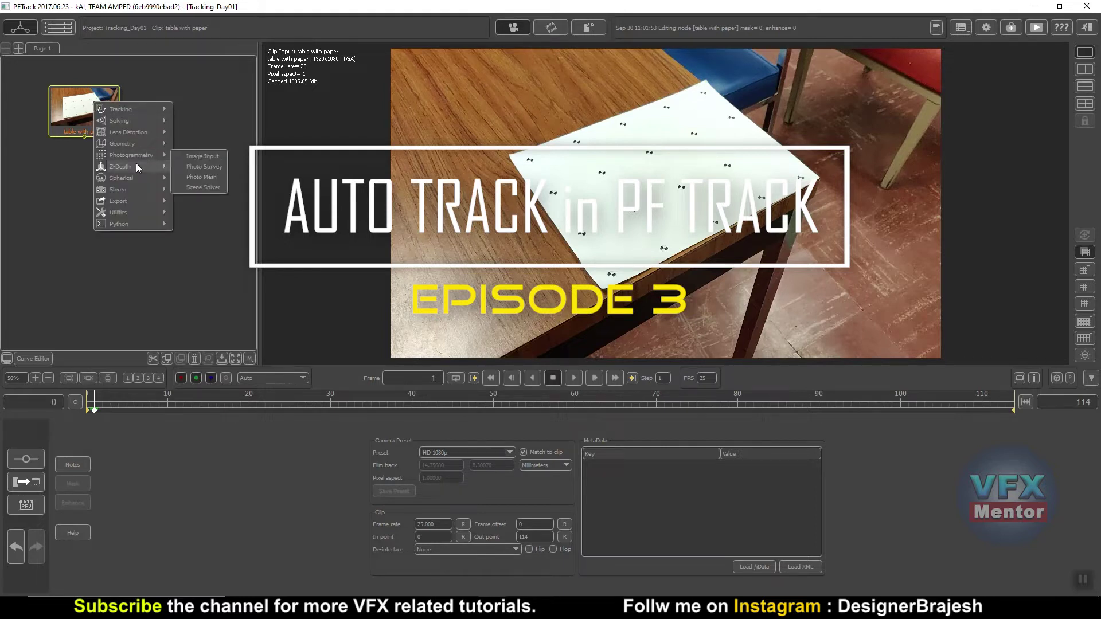
{"action": "mouse_move", "coordinate": [121, 109]}
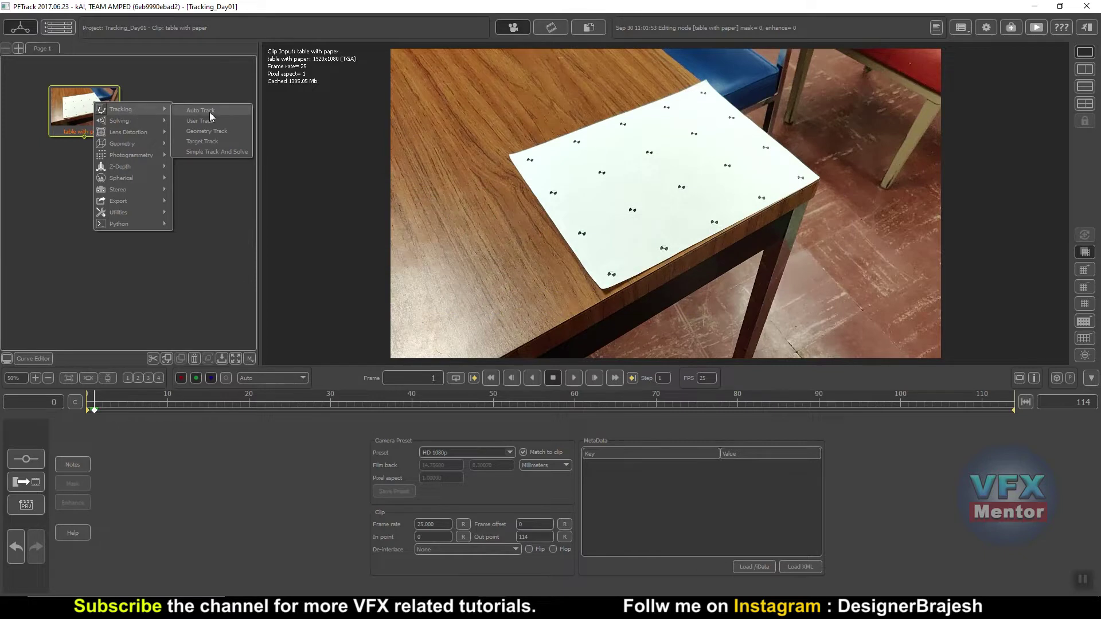
{"action": "left_click", "coordinate": [210, 113]}
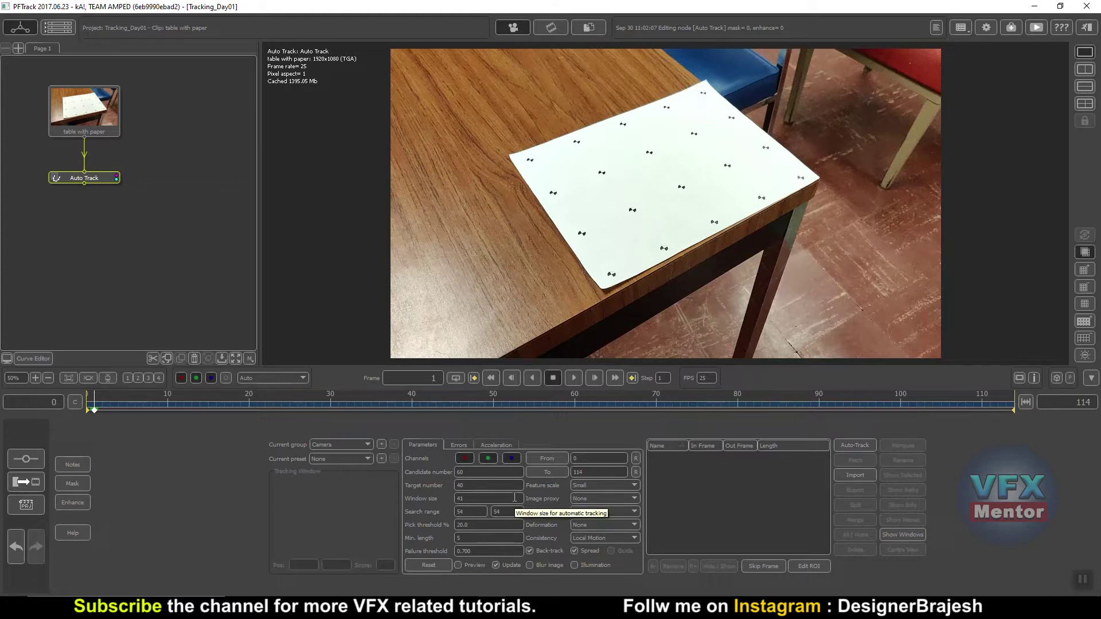
{"action": "left_click", "coordinate": [368, 445]}
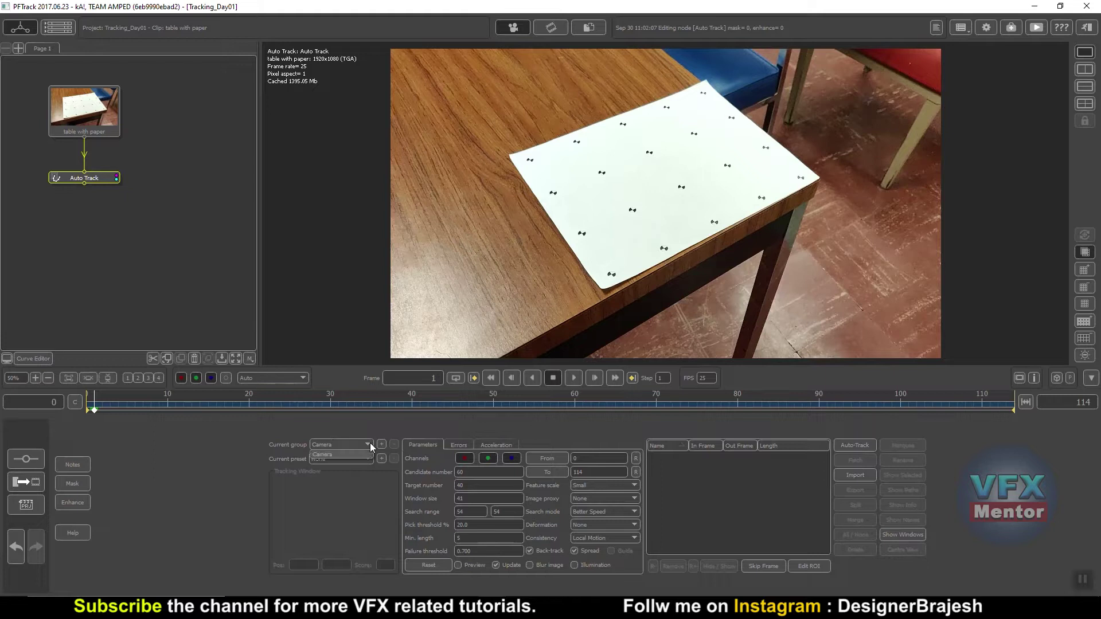
{"action": "left_click", "coordinate": [336, 454]}
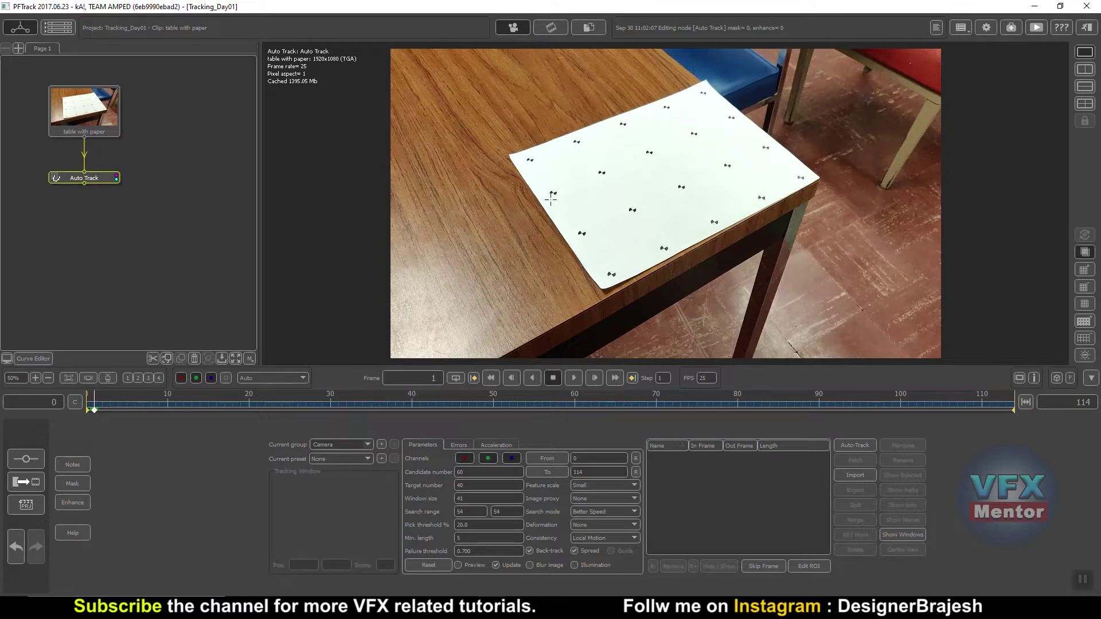
{"action": "left_click", "coordinate": [347, 460]}
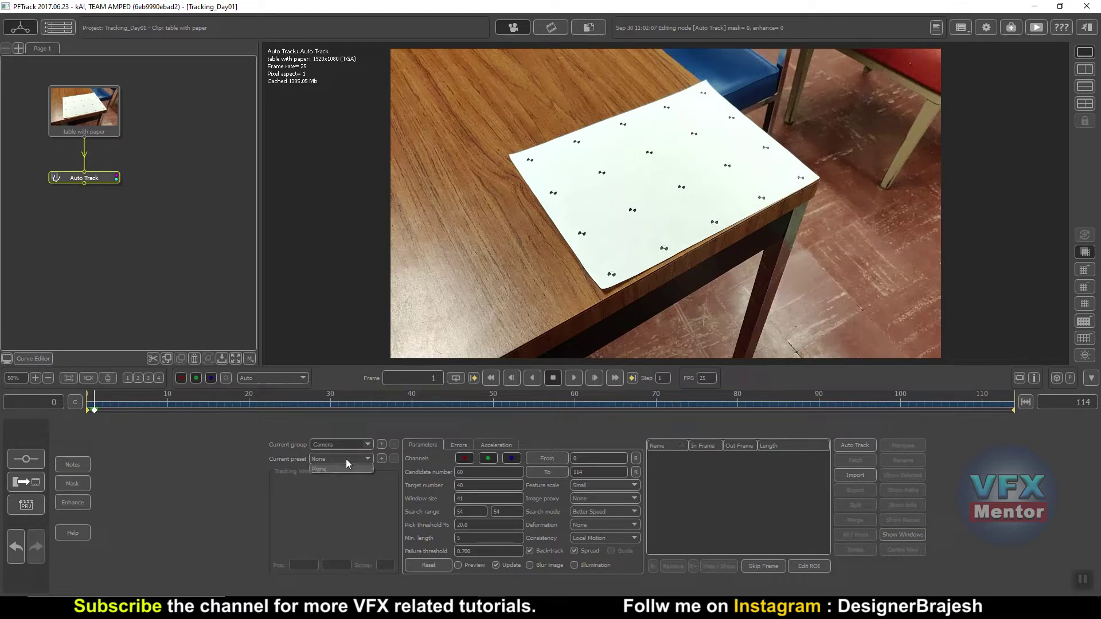
{"action": "left_click", "coordinate": [322, 469]}
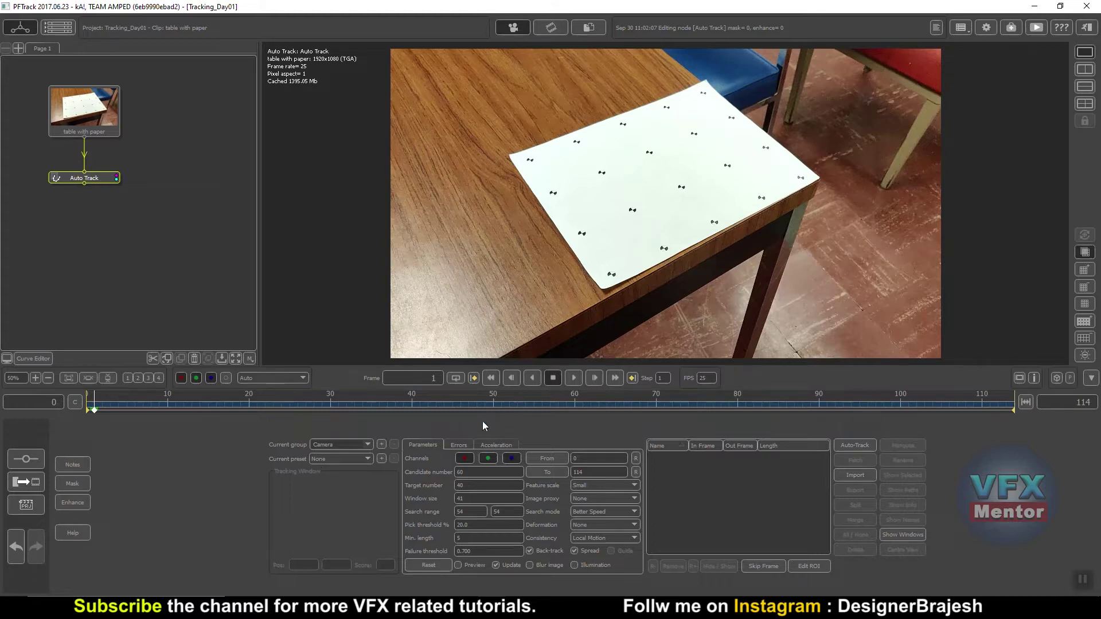
{"action": "left_click", "coordinate": [466, 459]}
{"action": "left_click", "coordinate": [470, 460]}
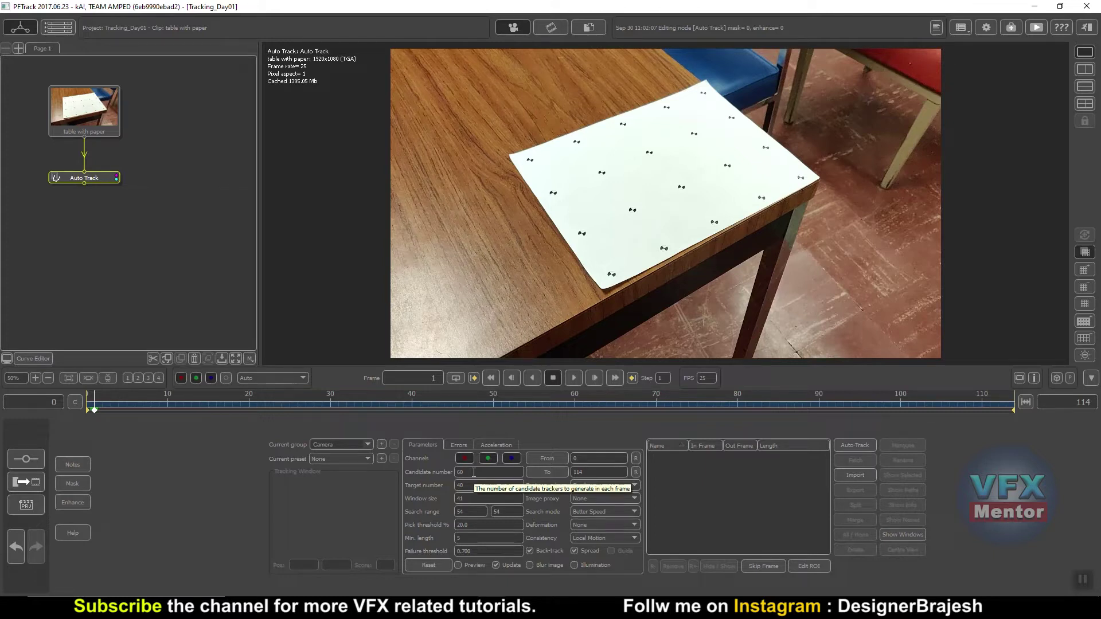
Change Auto Track candidate number from 60 to 150 and target number from 40 to 90
{"action": "left_click", "coordinate": [473, 472]}
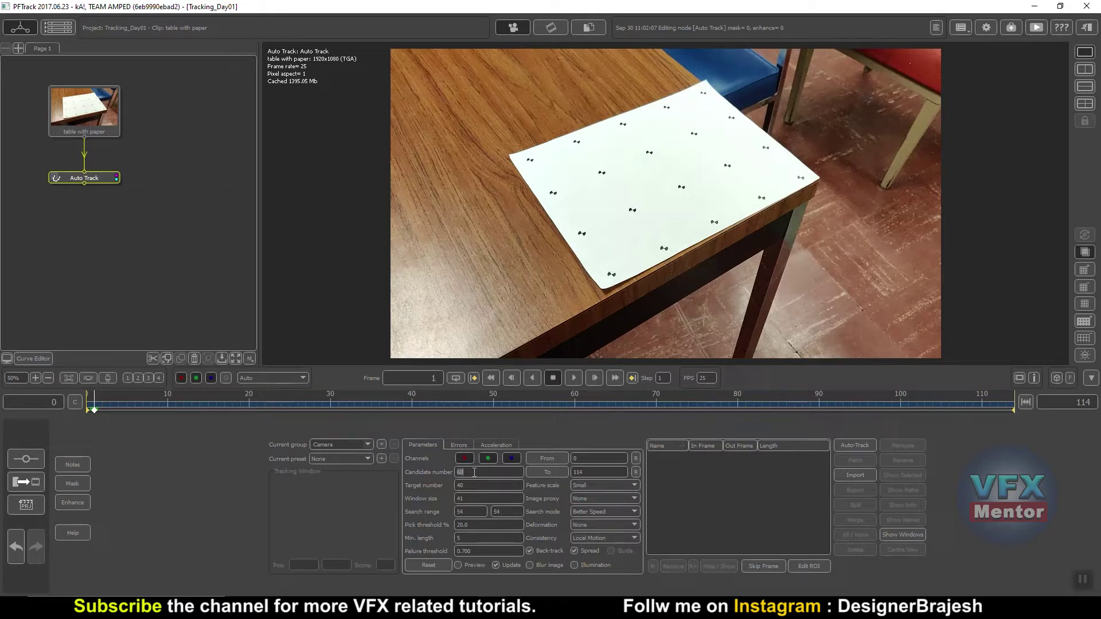
{"action": "double_click", "coordinate": [473, 472]}
{"action": "type", "text": "150"}
{"action": "double_click", "coordinate": [473, 485]}
{"action": "type", "text": "90"}
Enable feature Preview and Illumination, then return the clip to frame 0
{"action": "left_click", "coordinate": [458, 565]}
{"action": "left_click", "coordinate": [574, 566]}
{"action": "double_click", "coordinate": [587, 472]}
{"action": "left_click_drag", "start_coordinate": [92, 409], "coordinate": [87, 409]}
Set Search mode to Better Accuracy and play the clip forward to track
{"action": "left_click", "coordinate": [602, 512]}
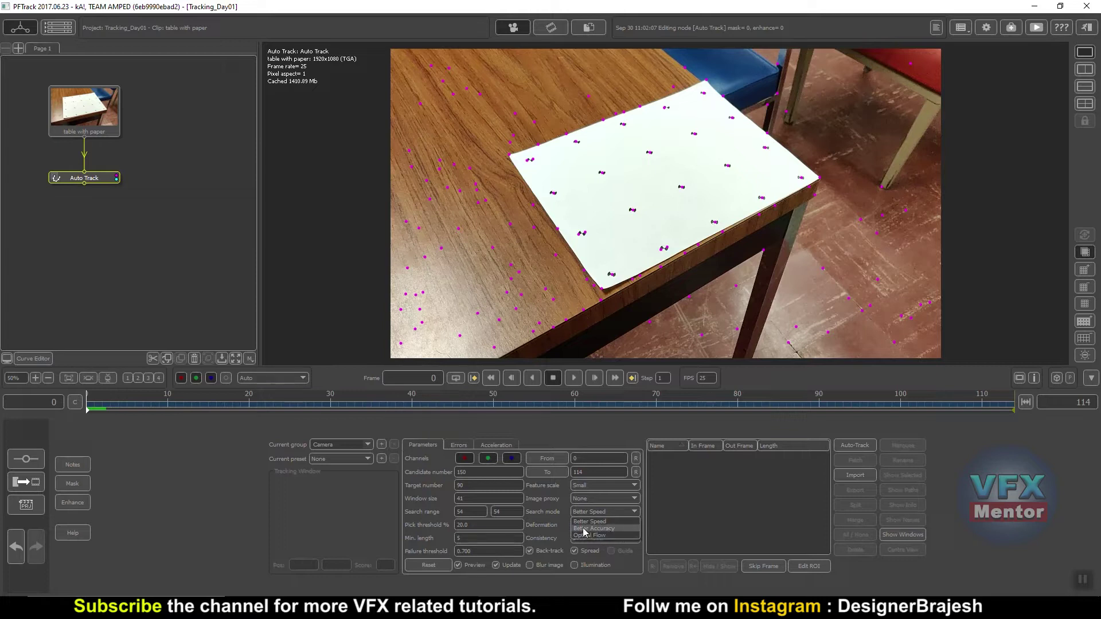
{"action": "left_click", "coordinate": [608, 528]}
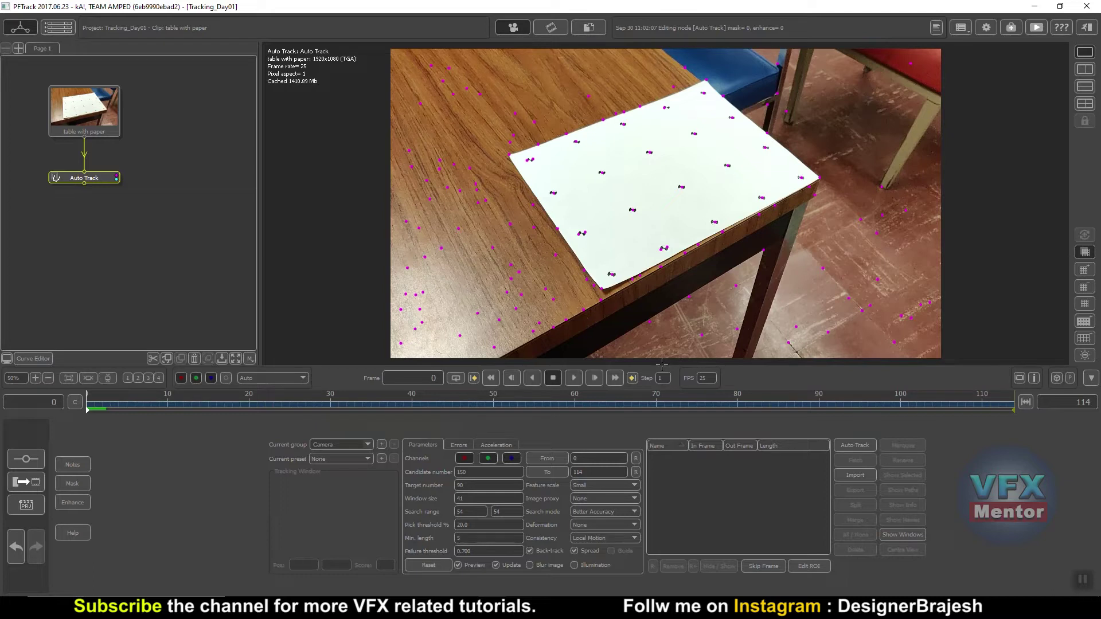
{"action": "left_click", "coordinate": [603, 526]}
{"action": "left_click", "coordinate": [574, 378]}
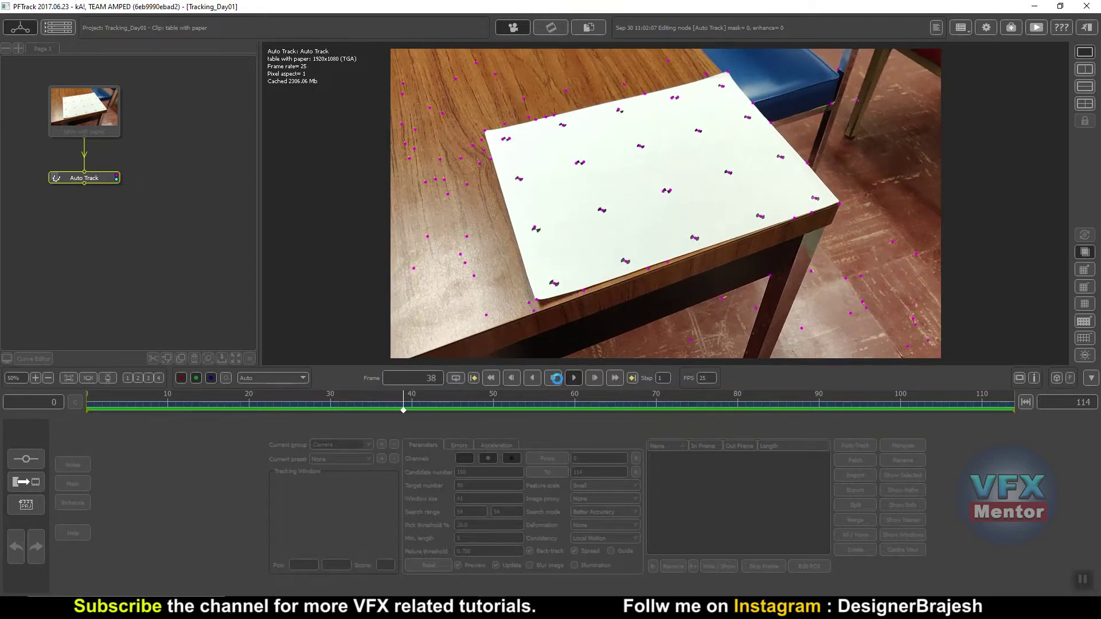
Stop the tracking run and keep Consistency on Local Motion
{"action": "left_click", "coordinate": [556, 378]}
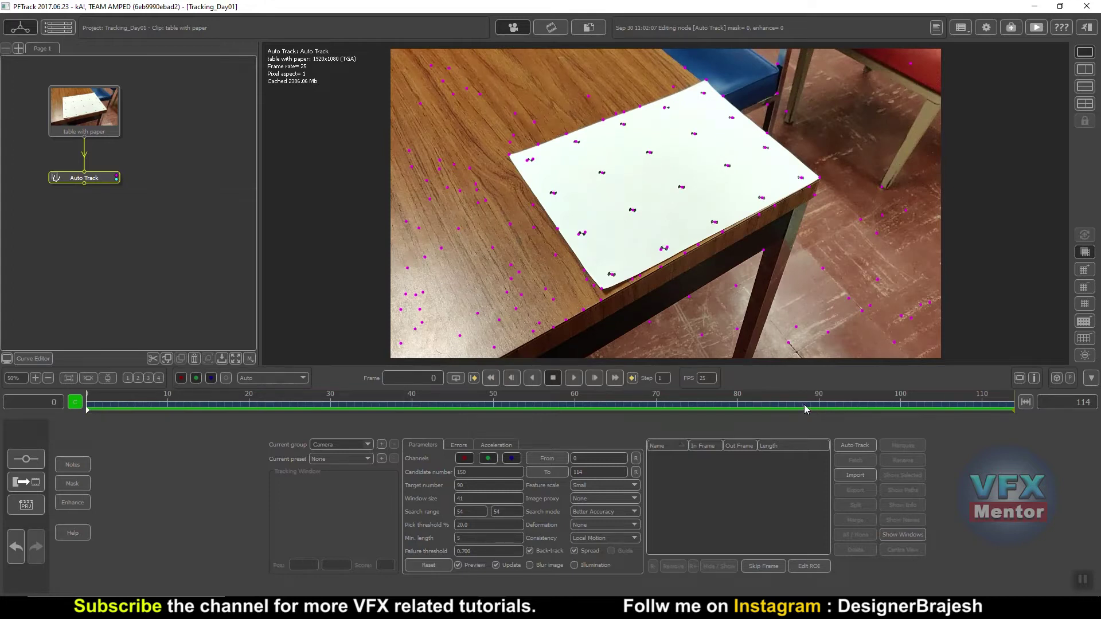
{"action": "left_click", "coordinate": [605, 540]}
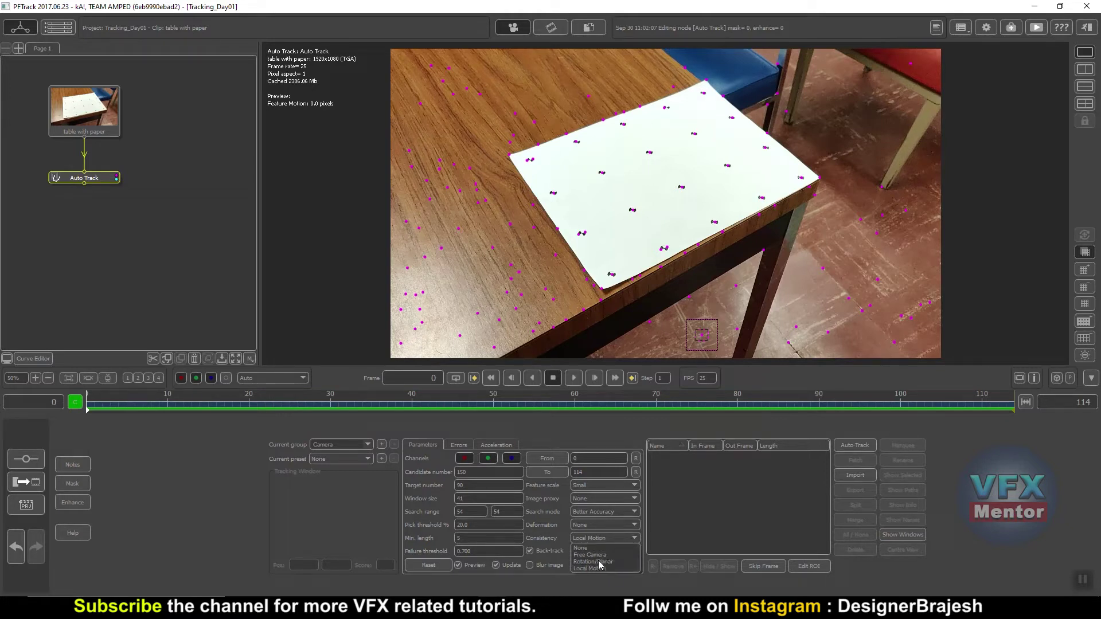
{"action": "left_click", "coordinate": [615, 540]}
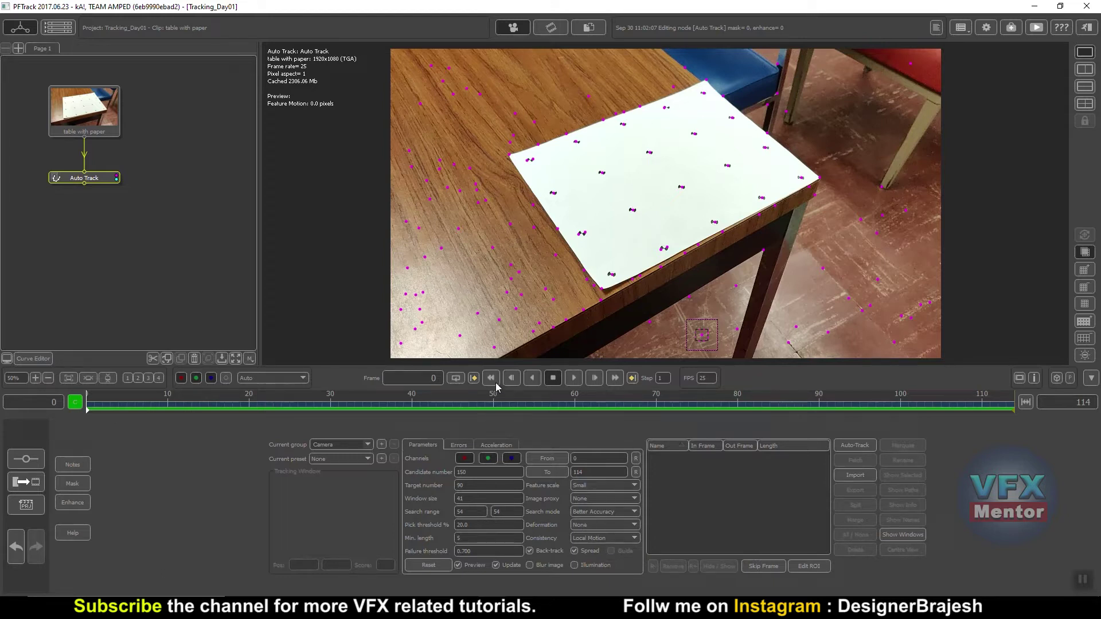
Run Auto-Track, then play and stop the clip to review the generated trackers
{"action": "left_click", "coordinate": [854, 446]}
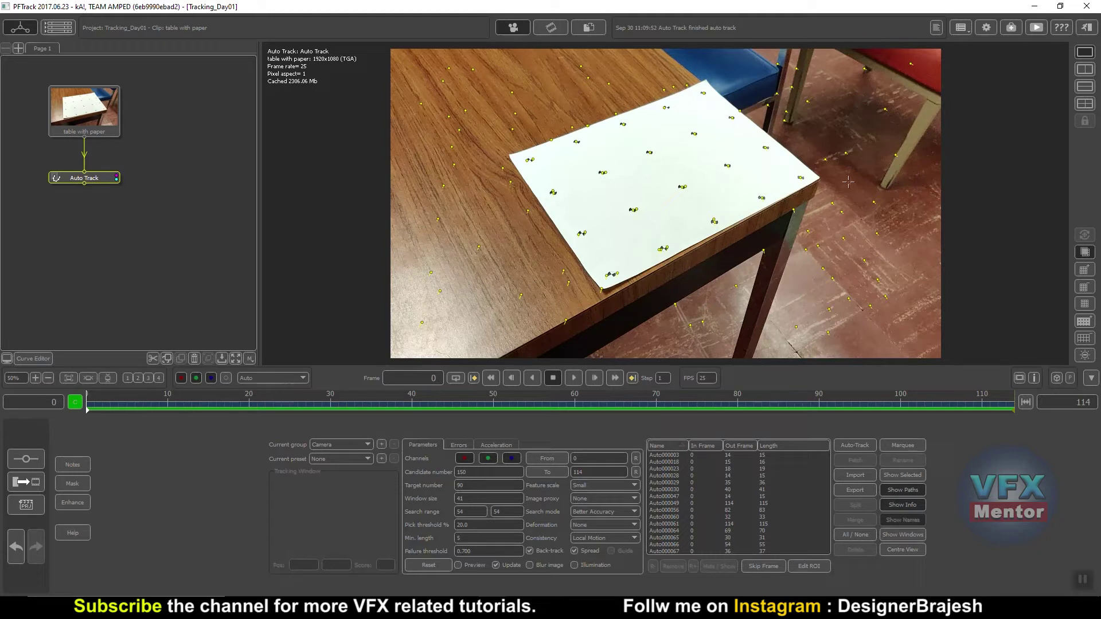
{"action": "left_click", "coordinate": [573, 378]}
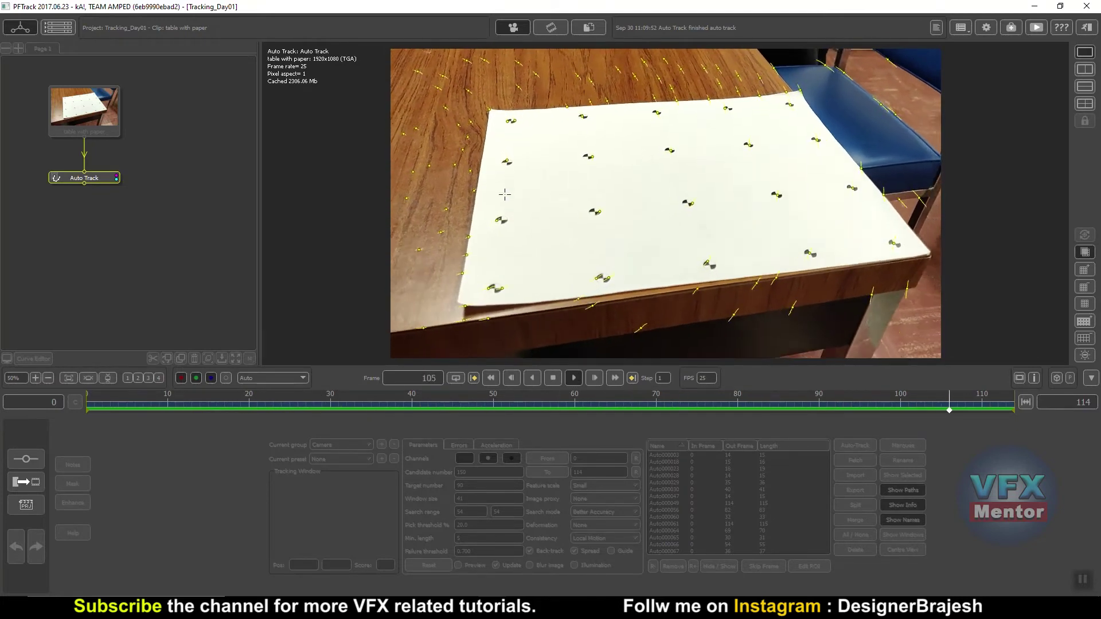
{"action": "left_click", "coordinate": [492, 378]}
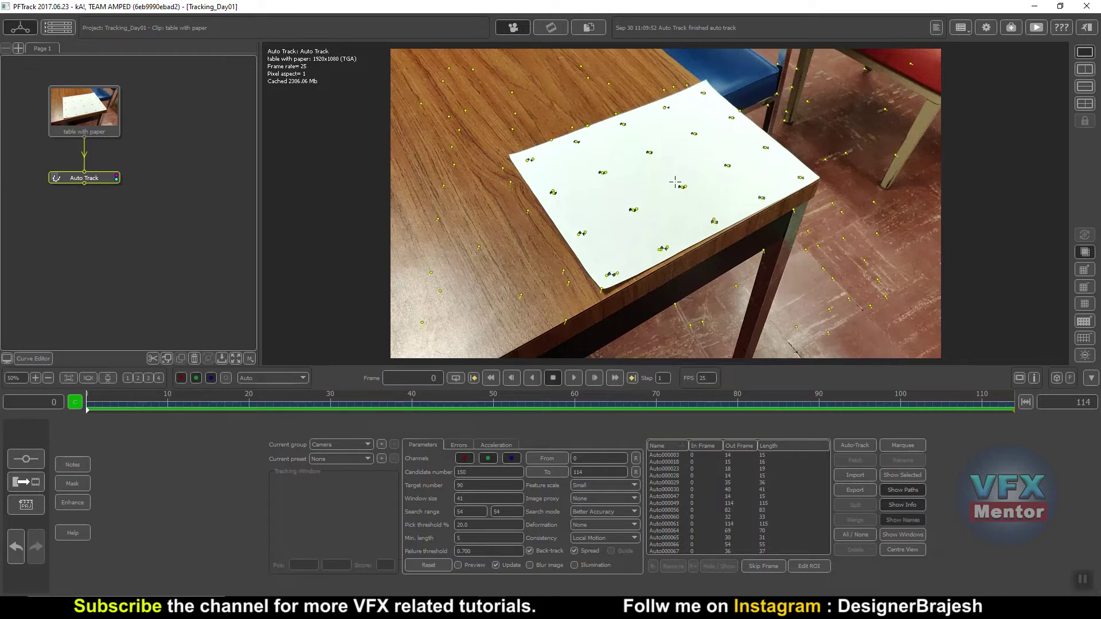
Attach a Camera Solver node under the Auto Track node
{"action": "right_click", "coordinate": [92, 178]}
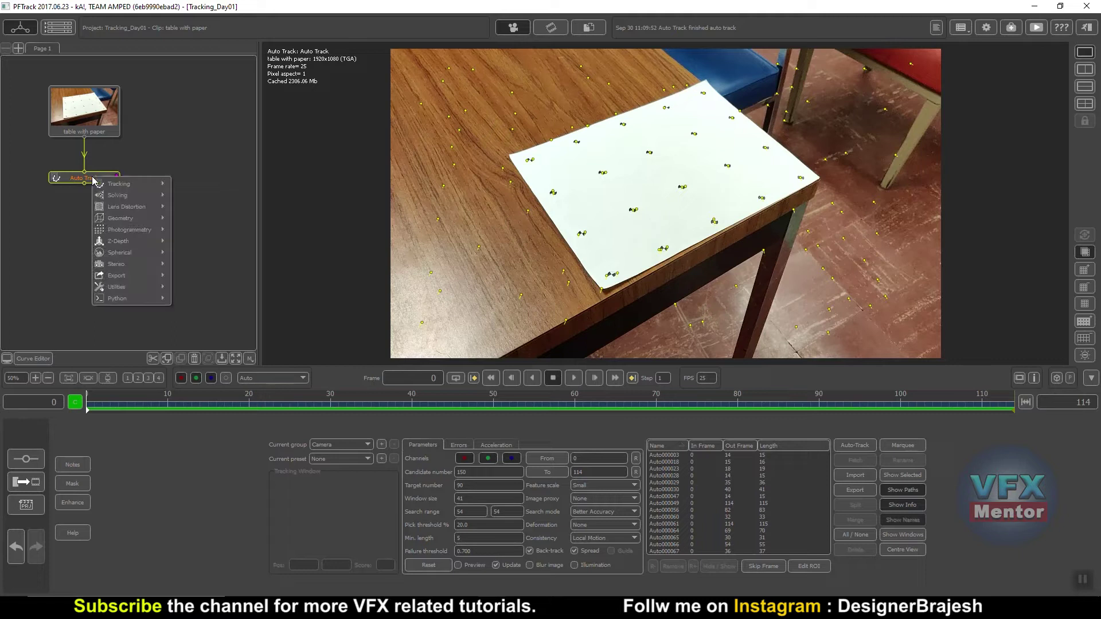
{"action": "mouse_move", "coordinate": [118, 195]}
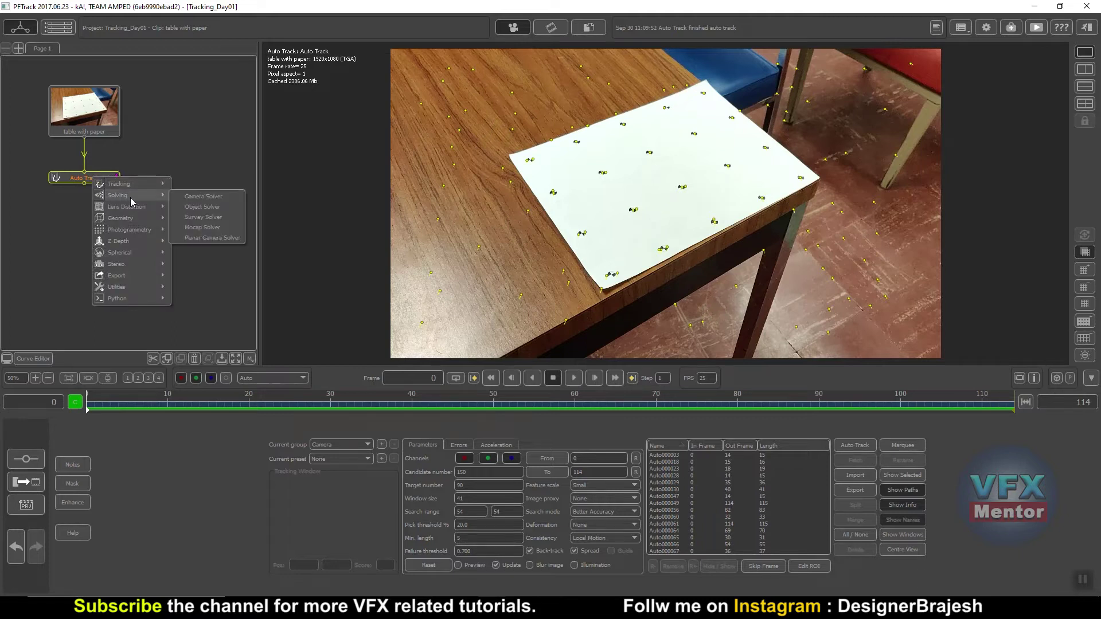
{"action": "left_click", "coordinate": [218, 197]}
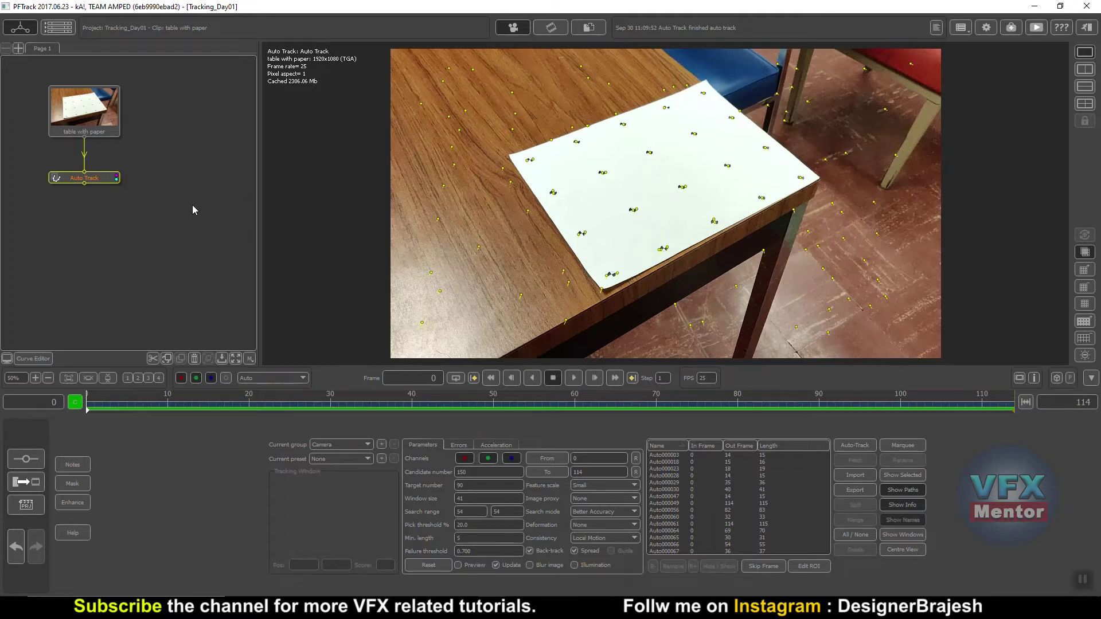
{"action": "left_click_drag", "start_coordinate": [90, 222], "coordinate": [90, 224]}
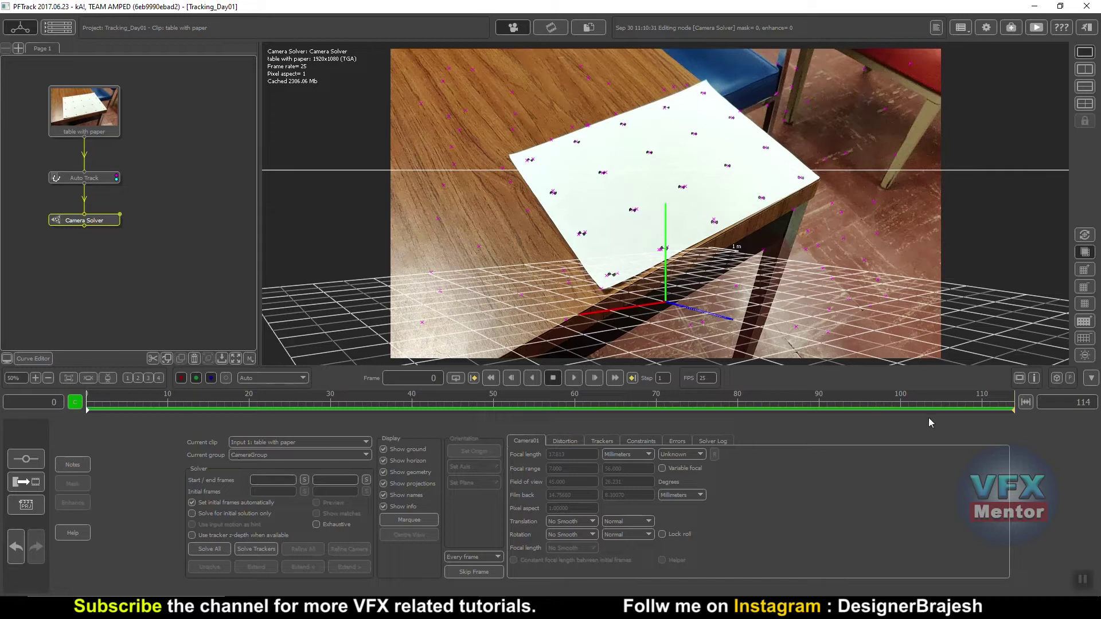
{"action": "double_click", "coordinate": [1083, 403]}
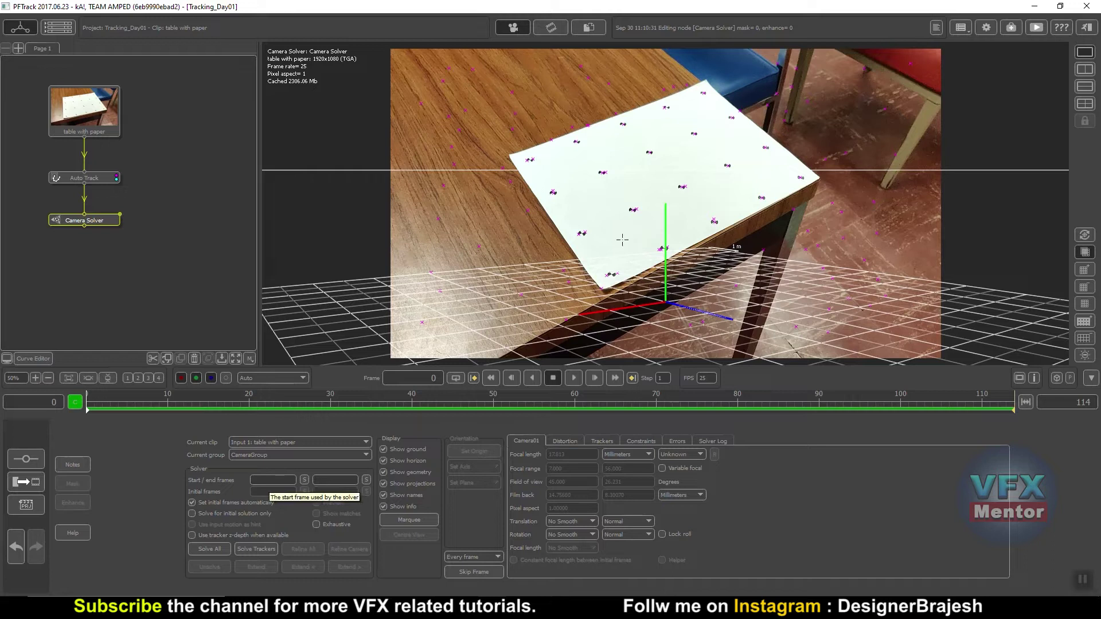
Toggle the ground grid and horizon display, leaving translation smoothing off
{"action": "left_click", "coordinate": [383, 450]}
{"action": "left_click", "coordinate": [384, 451]}
{"action": "left_click", "coordinate": [384, 450]}
{"action": "left_click", "coordinate": [383, 461]}
{"action": "left_click", "coordinate": [384, 461]}
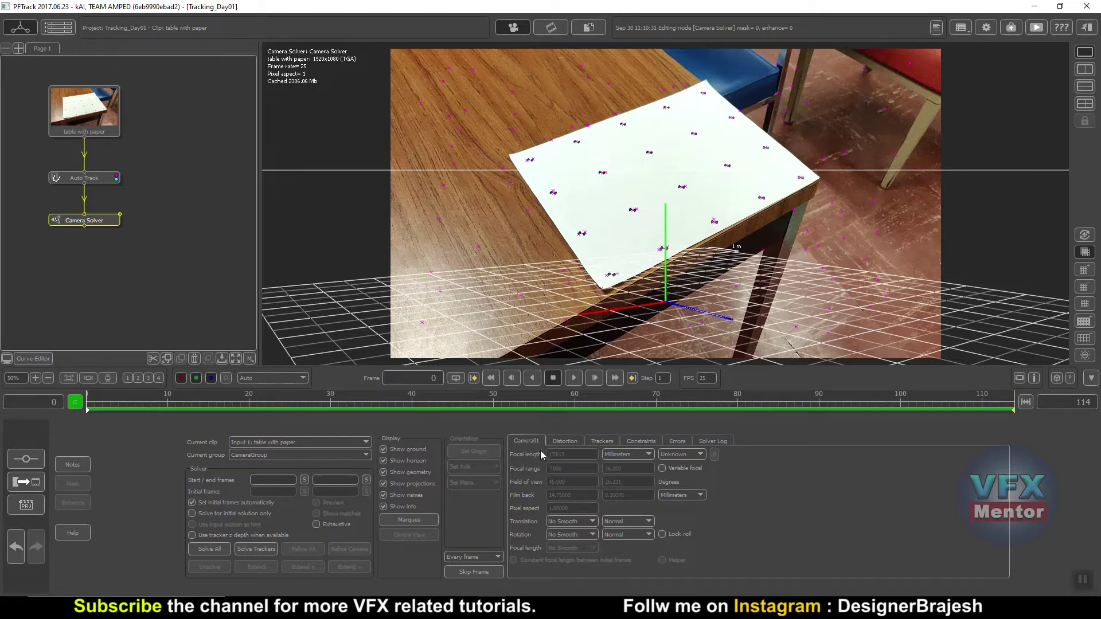
{"action": "left_click", "coordinate": [586, 524]}
{"action": "left_click", "coordinate": [585, 527]}
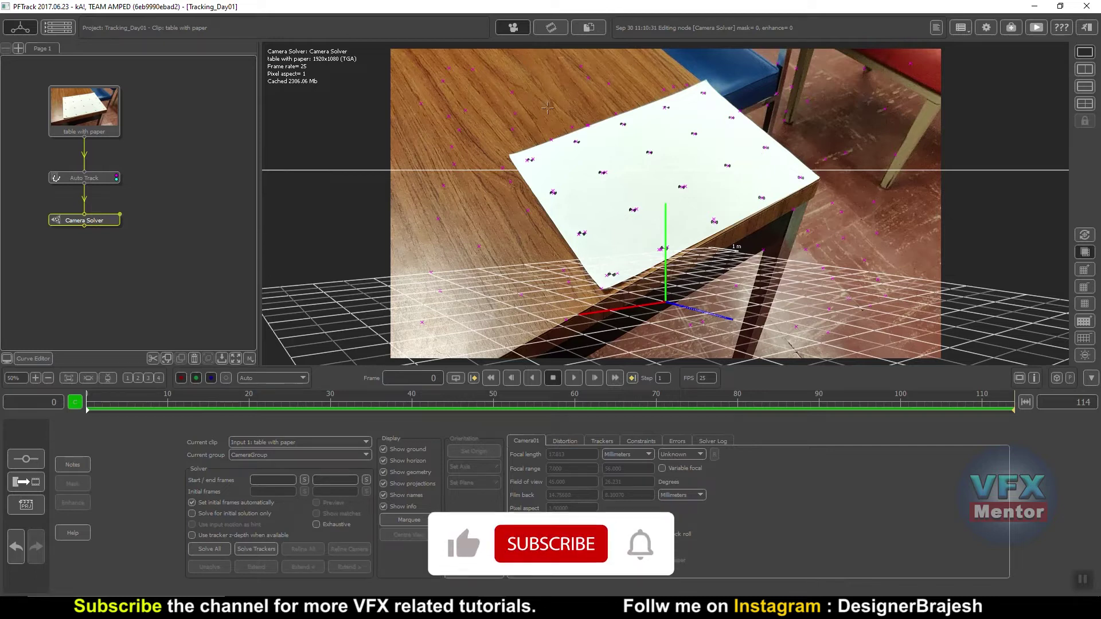
Mark the focal length as Unknown, keeping Millimeters as its unit
{"action": "left_click", "coordinate": [685, 456]}
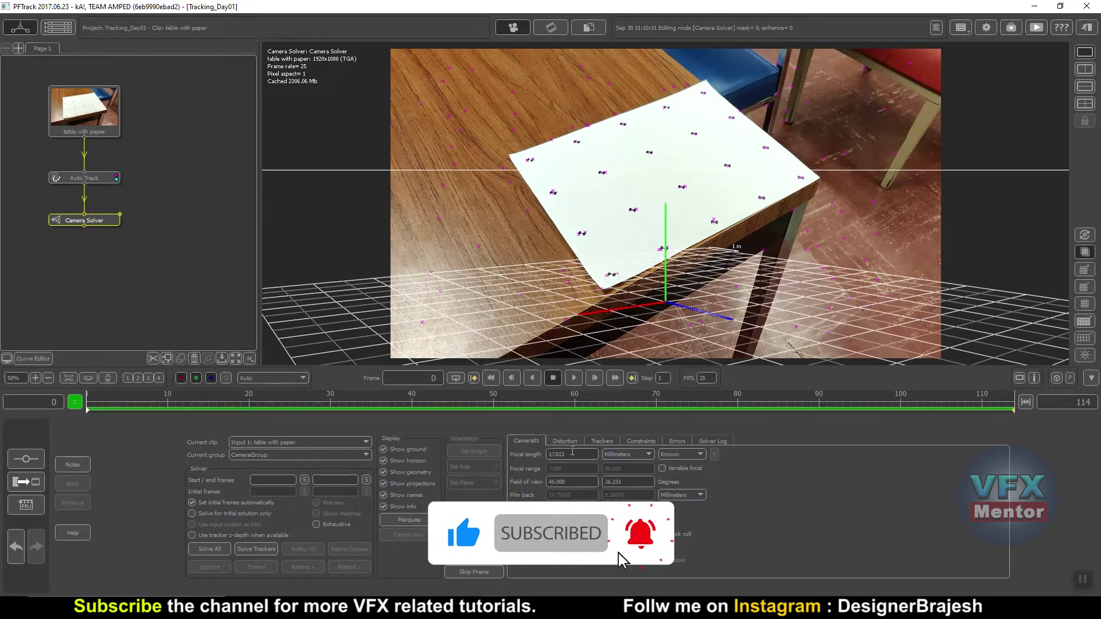
{"action": "left_click_drag", "start_coordinate": [533, 454], "coordinate": [530, 454]}
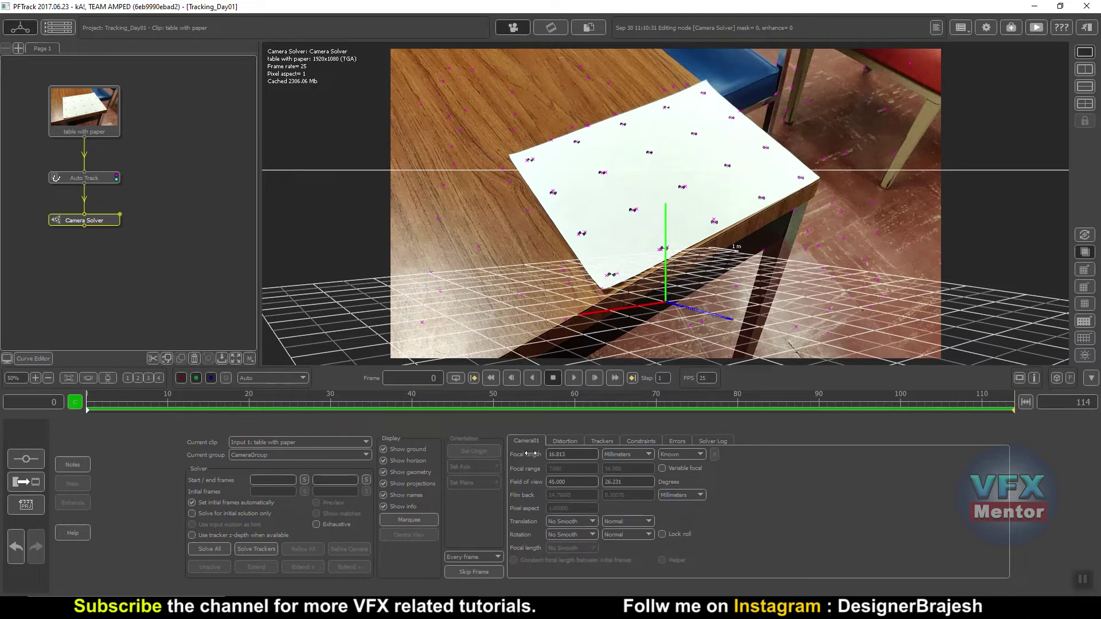
{"action": "left_click", "coordinate": [684, 457]}
{"action": "left_click", "coordinate": [681, 477]}
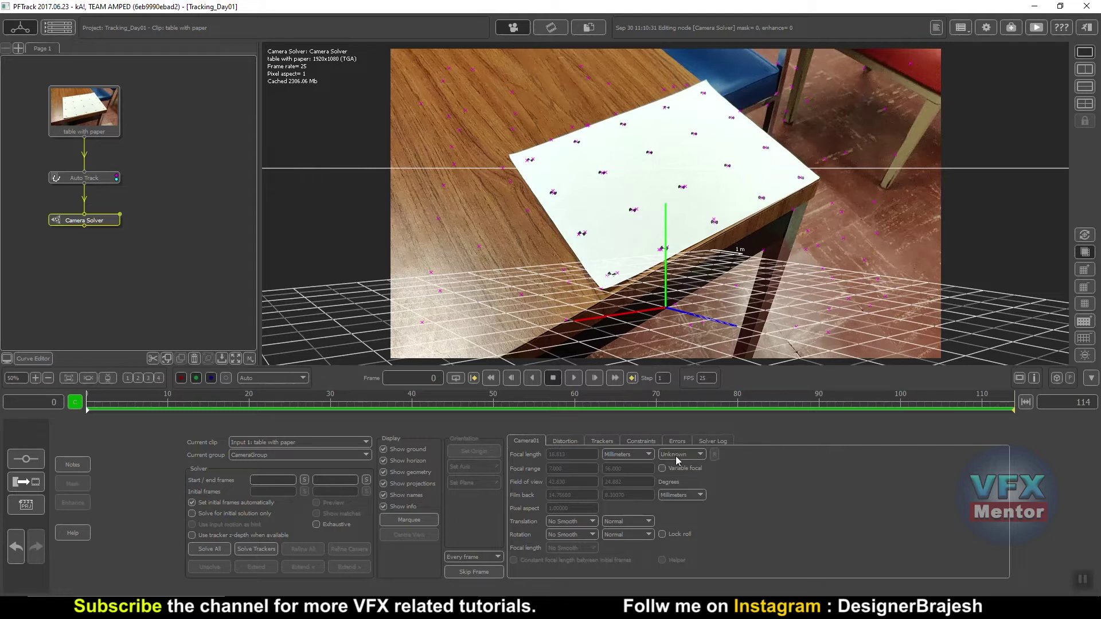
{"action": "left_click", "coordinate": [628, 454]}
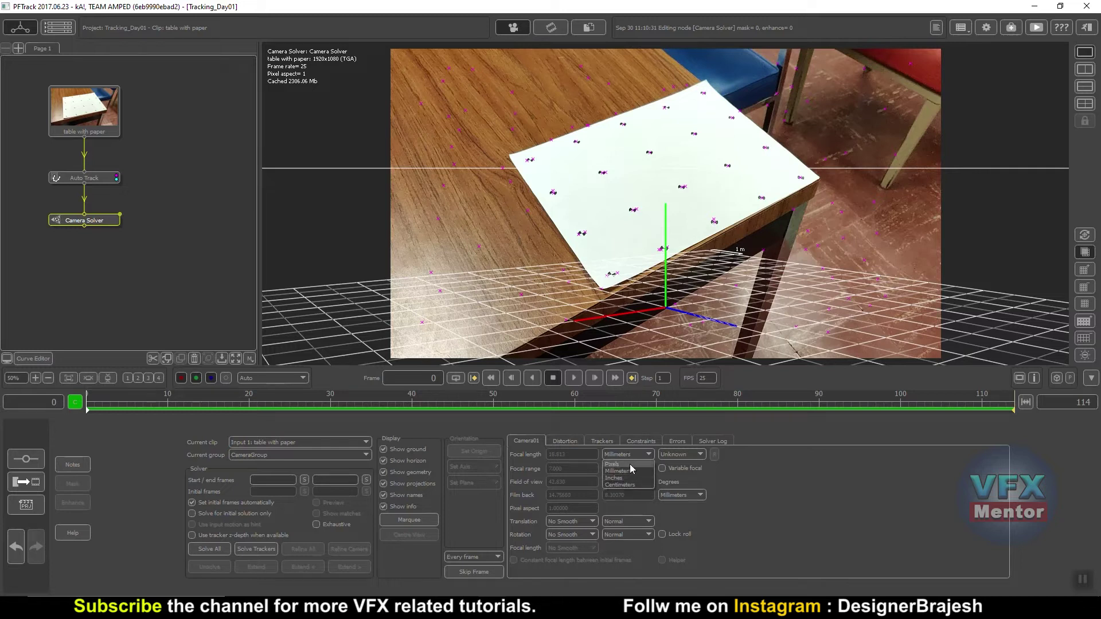
{"action": "left_click", "coordinate": [636, 455]}
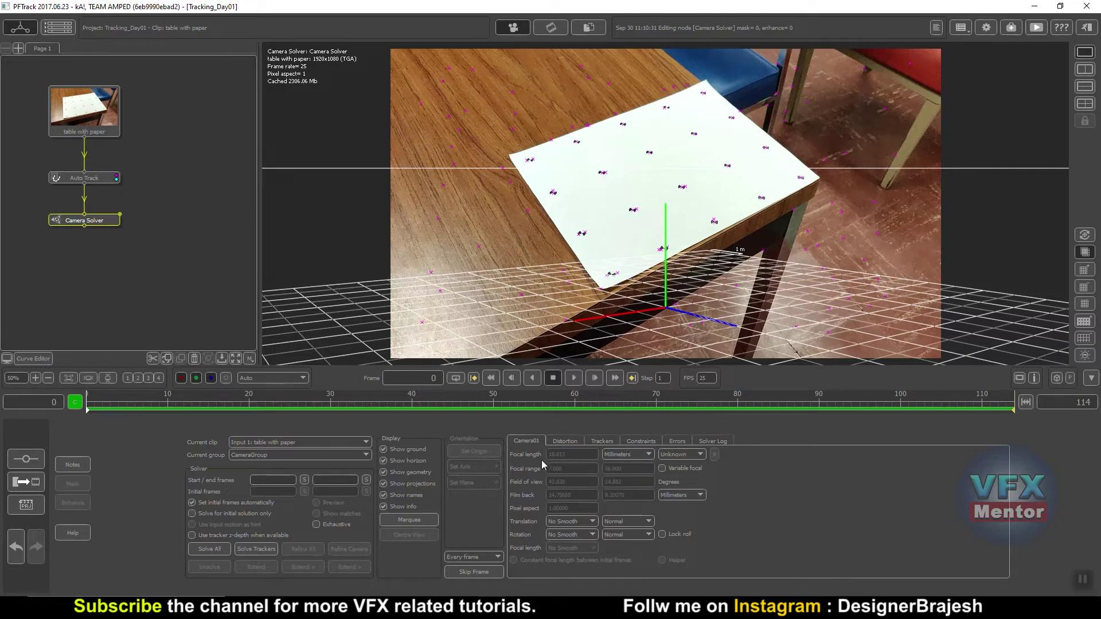
Keep translation and rotation smoothing at No Smooth and start the camera solve
{"action": "left_click", "coordinate": [576, 539]}
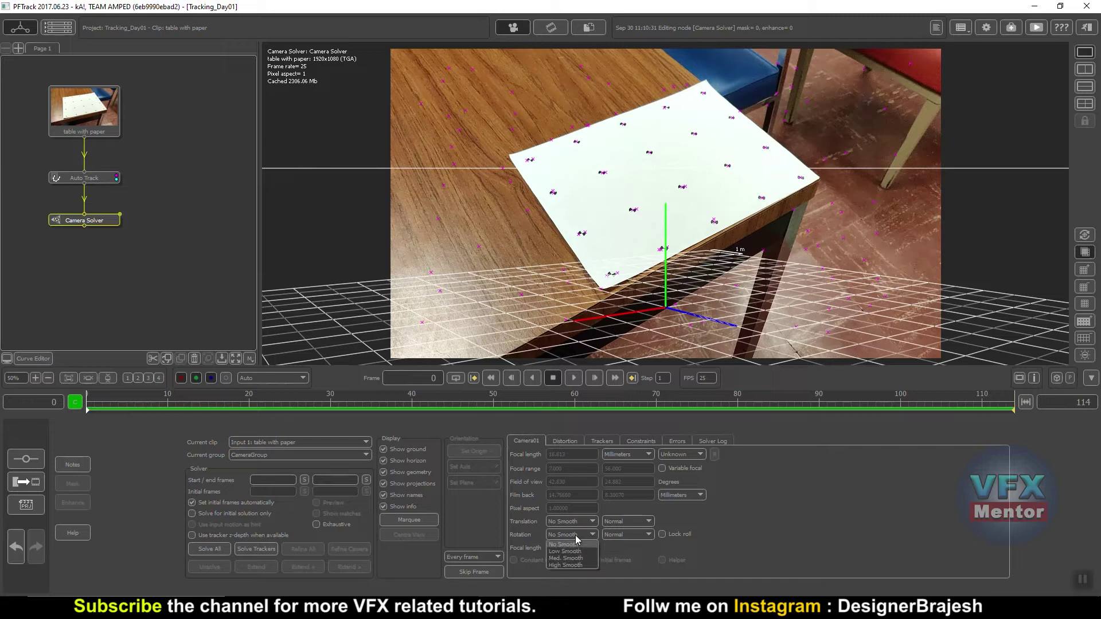
{"action": "left_click", "coordinate": [579, 523]}
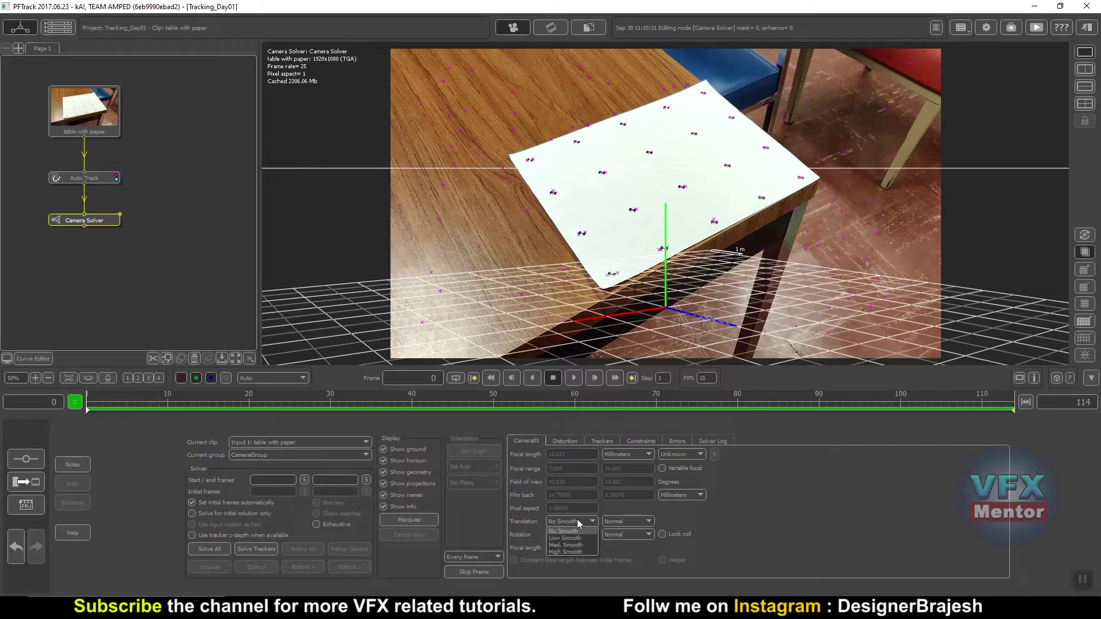
{"action": "left_click", "coordinate": [576, 530]}
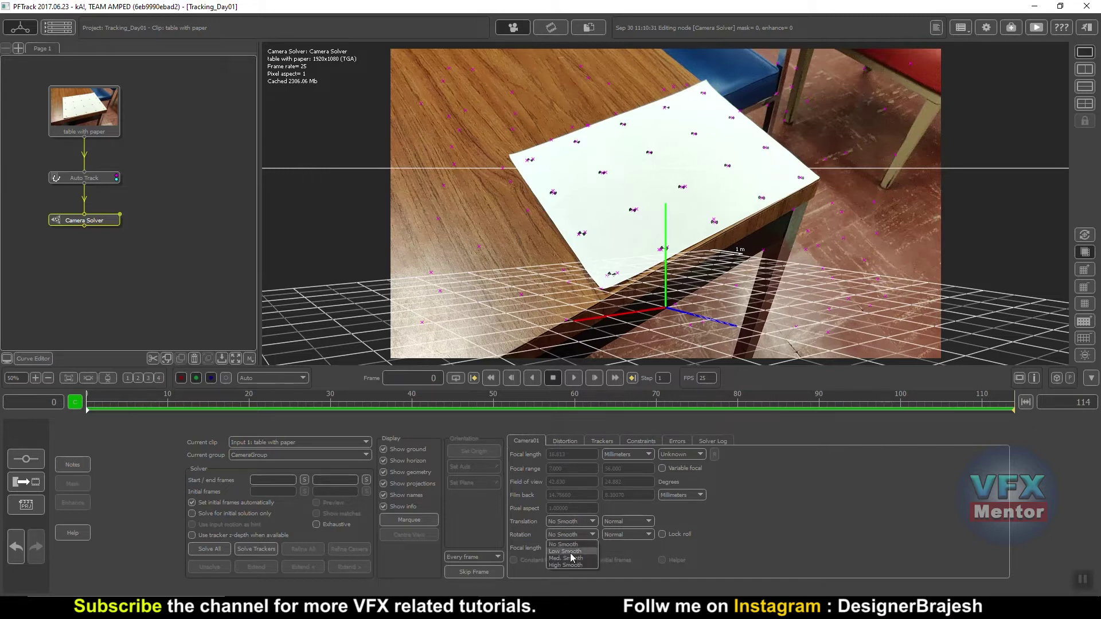
{"action": "left_click", "coordinate": [786, 507]}
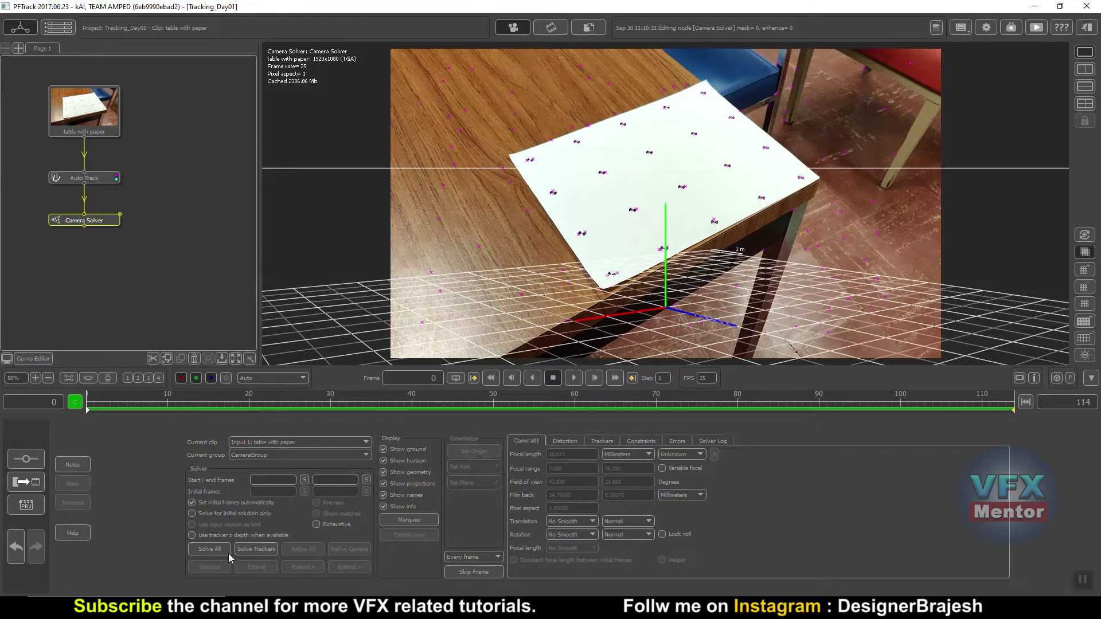
{"action": "left_click", "coordinate": [210, 549]}
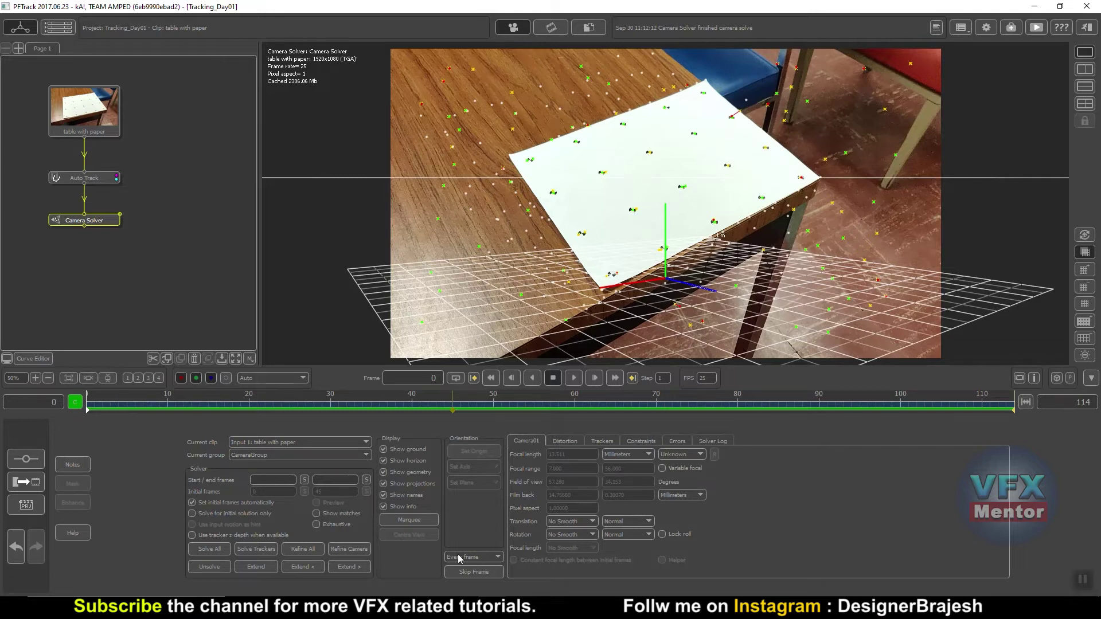
Select a solved tracker on the paper to inspect it
{"action": "left_click", "coordinate": [603, 172]}
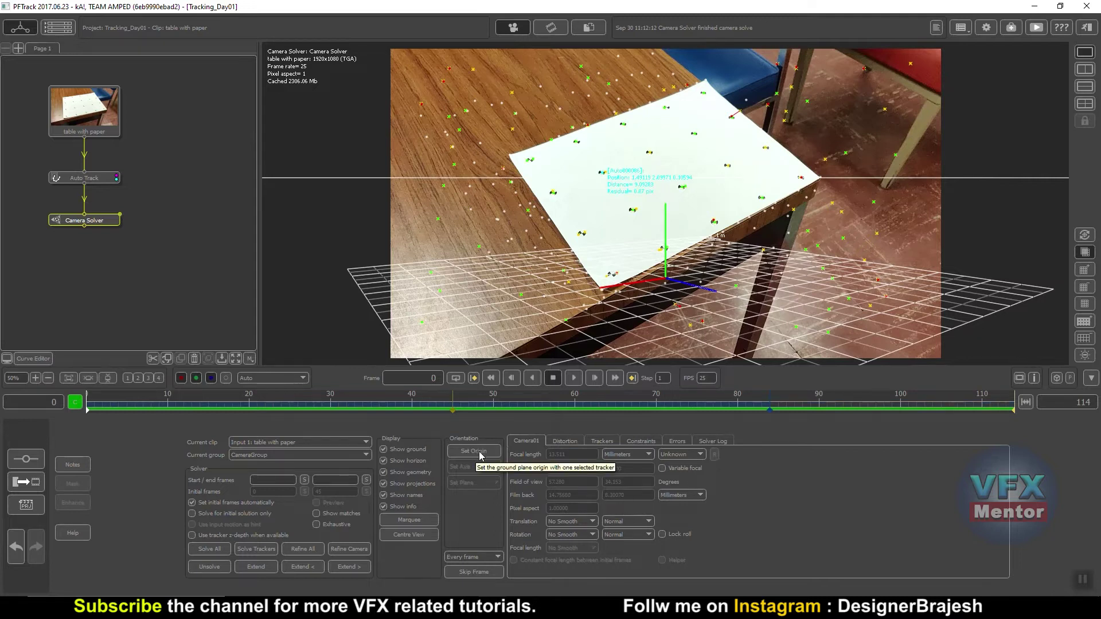
Attach an Orient Scene node under the Camera Solver and display its parameters (edit mode None)
{"action": "right_click", "coordinate": [103, 223]}
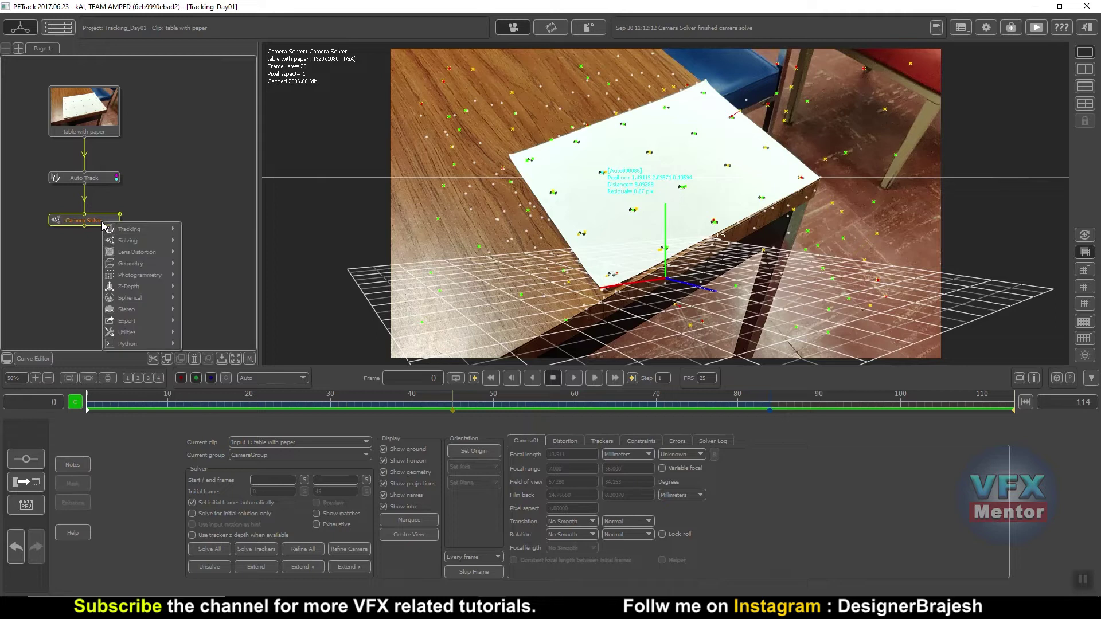
{"action": "mouse_move", "coordinate": [129, 332]}
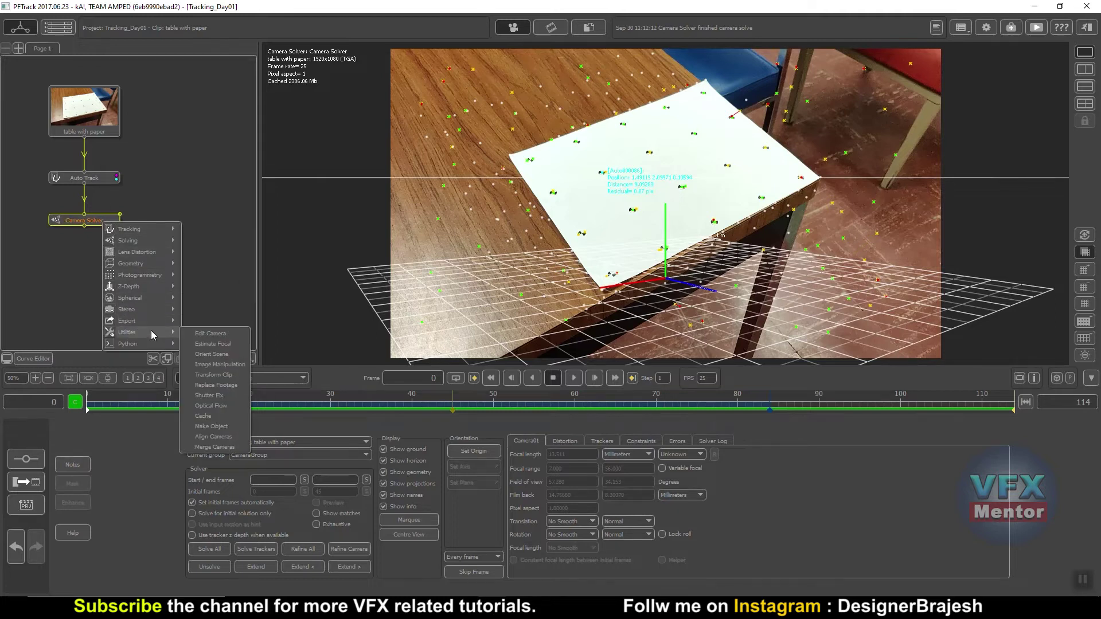
{"action": "left_click", "coordinate": [215, 357]}
{"action": "left_click_drag", "start_coordinate": [98, 261], "coordinate": [96, 273]}
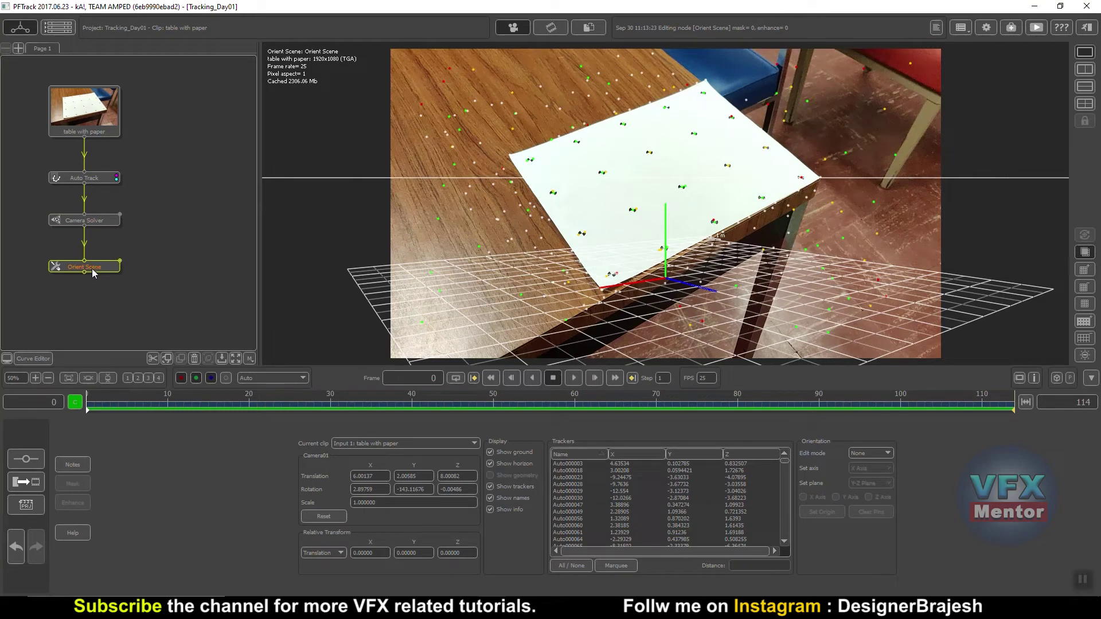
{"action": "left_click", "coordinate": [33, 462]}
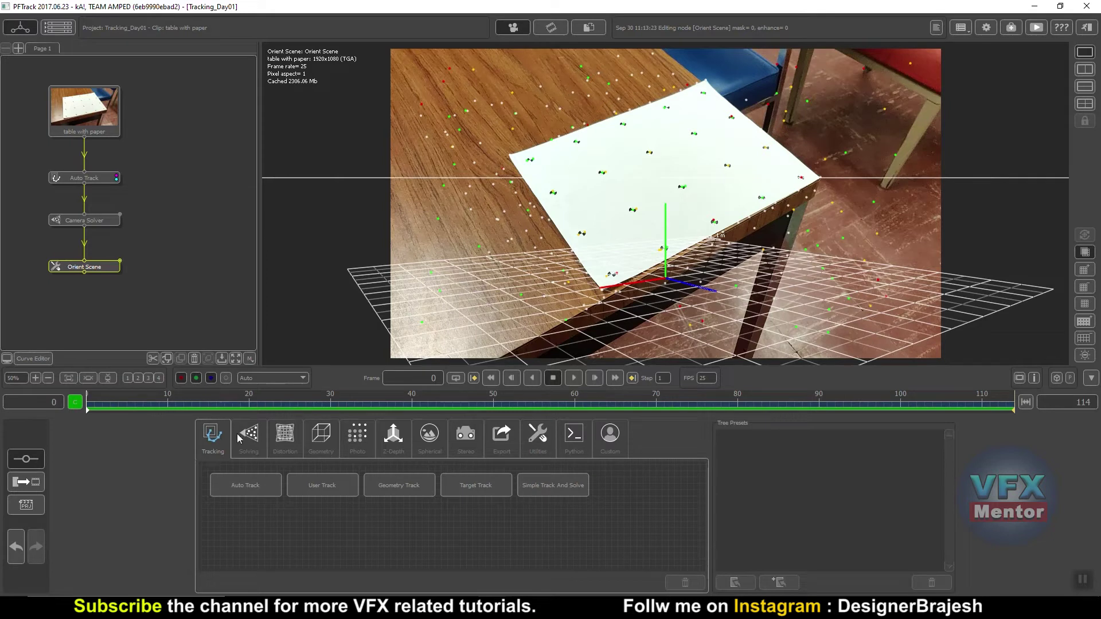
{"action": "left_click", "coordinate": [26, 504]}
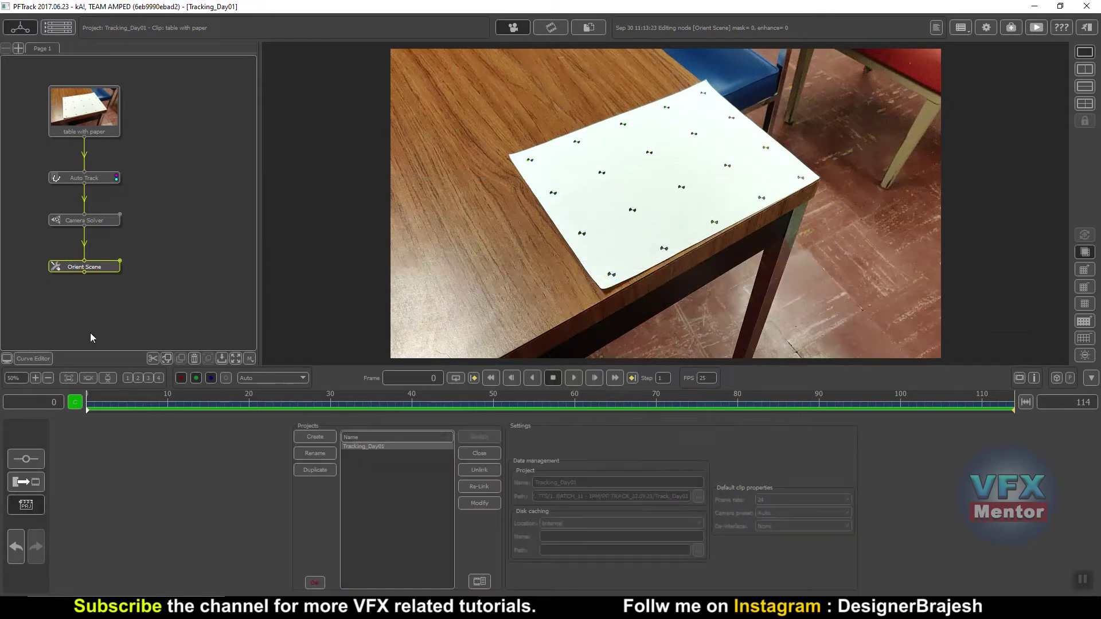
{"action": "double_click", "coordinate": [91, 270]}
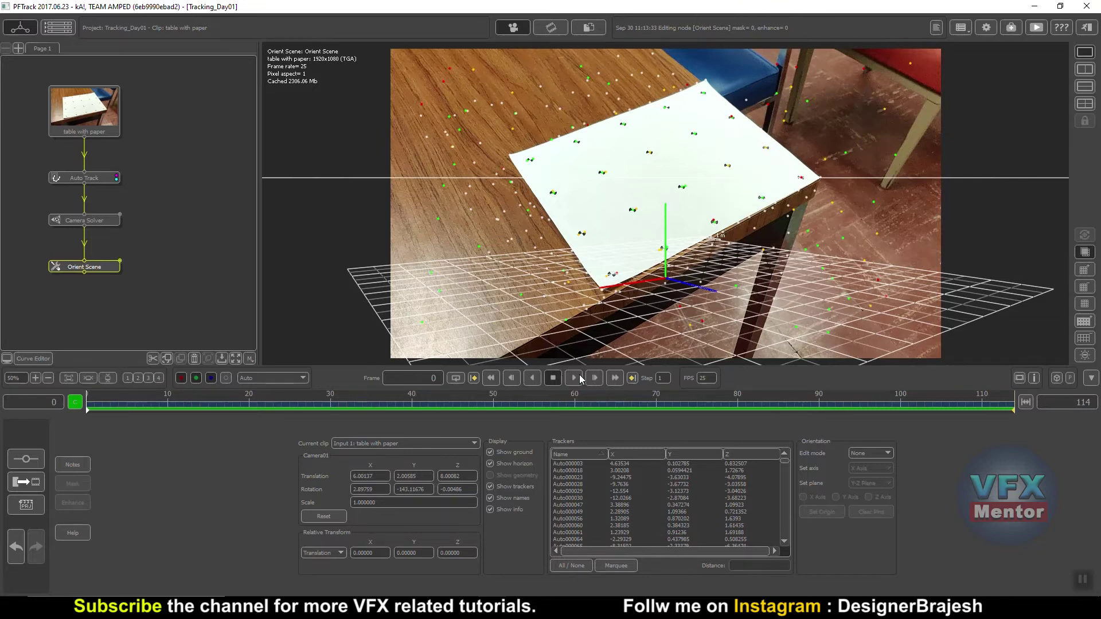
{"action": "left_click", "coordinate": [574, 378]}
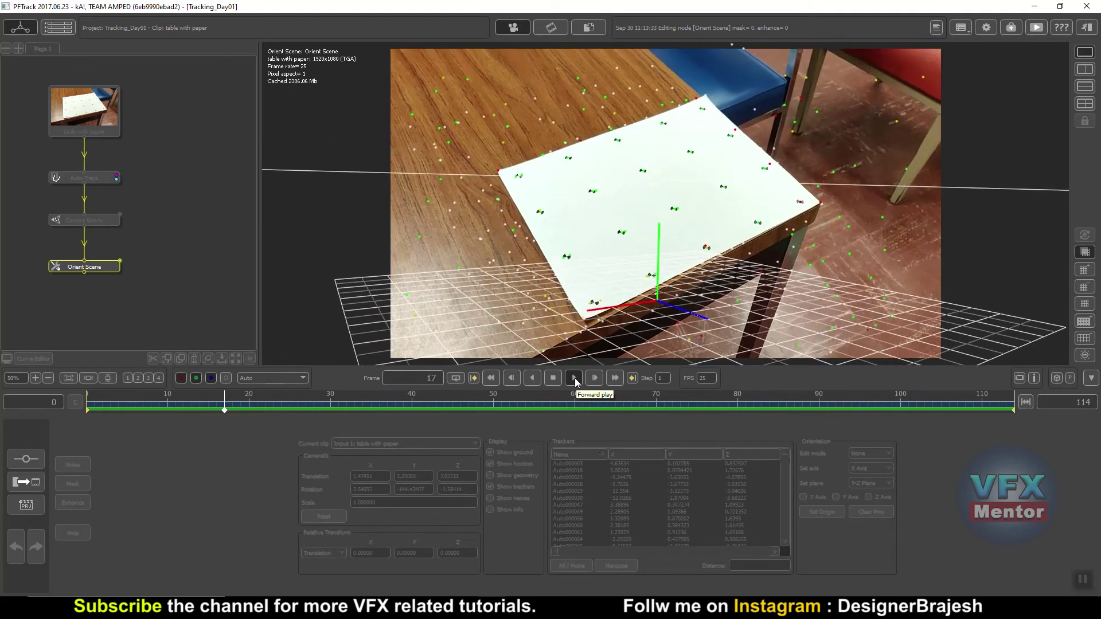
{"action": "left_click", "coordinate": [553, 378]}
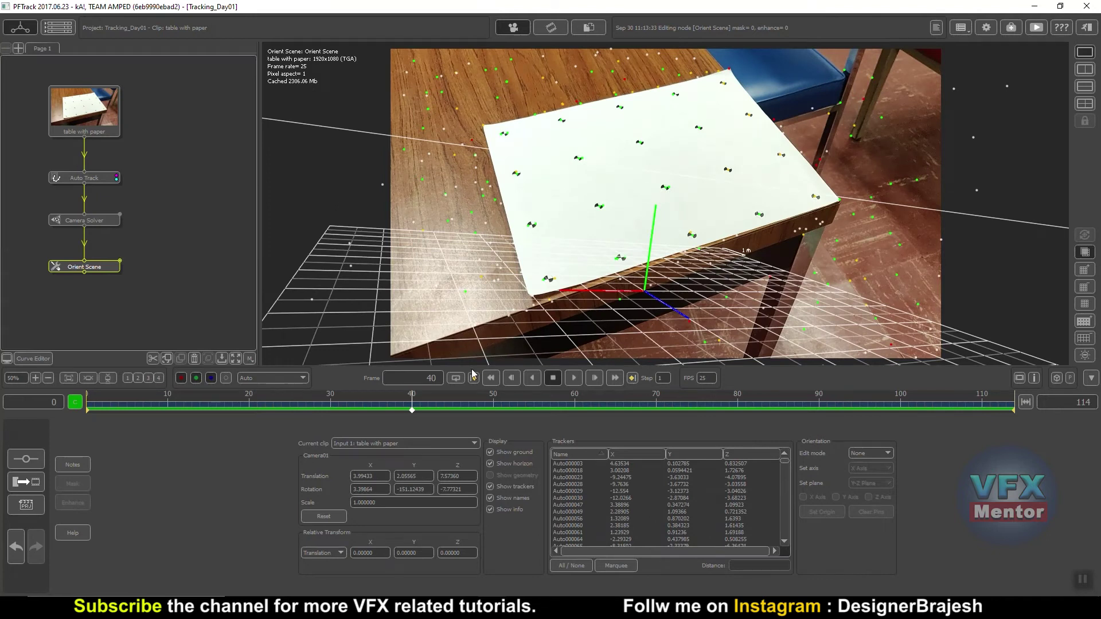
{"action": "left_click_drag", "start_coordinate": [413, 409], "coordinate": [945, 397]}
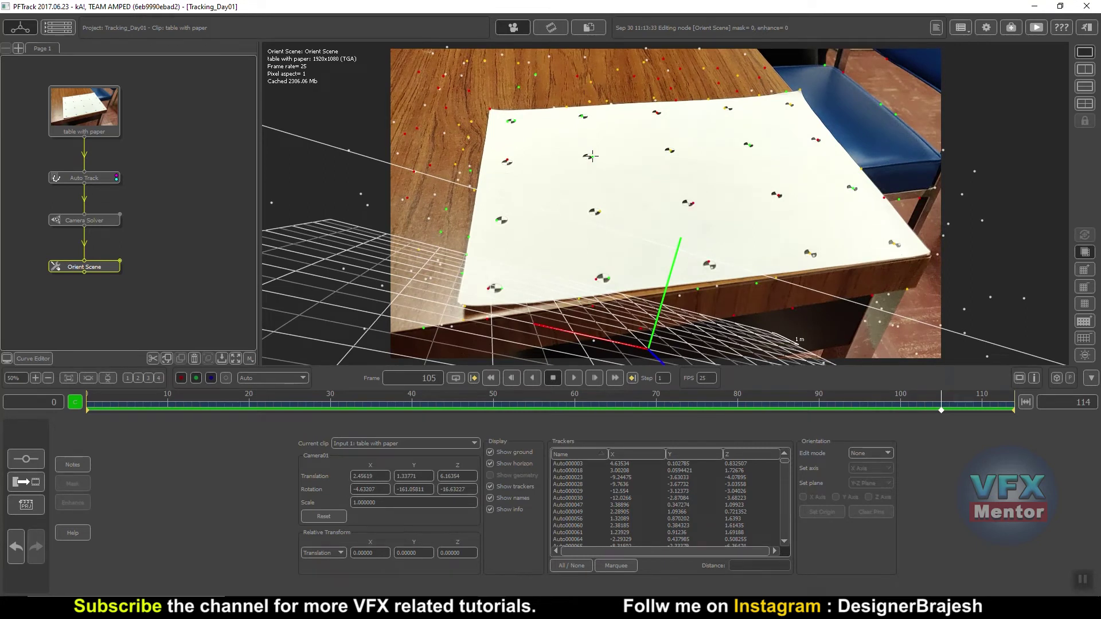
{"action": "left_click_drag", "start_coordinate": [941, 410], "coordinate": [583, 410]}
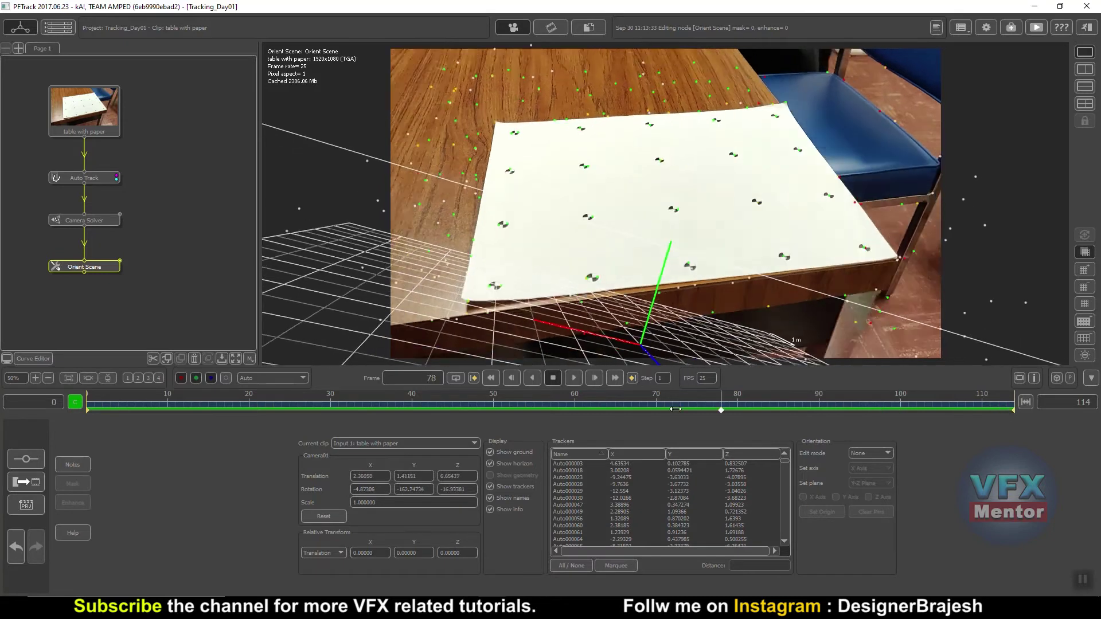
At the first frame, make paper tracker Auto000086 the scene origin
{"action": "left_click", "coordinate": [490, 377]}
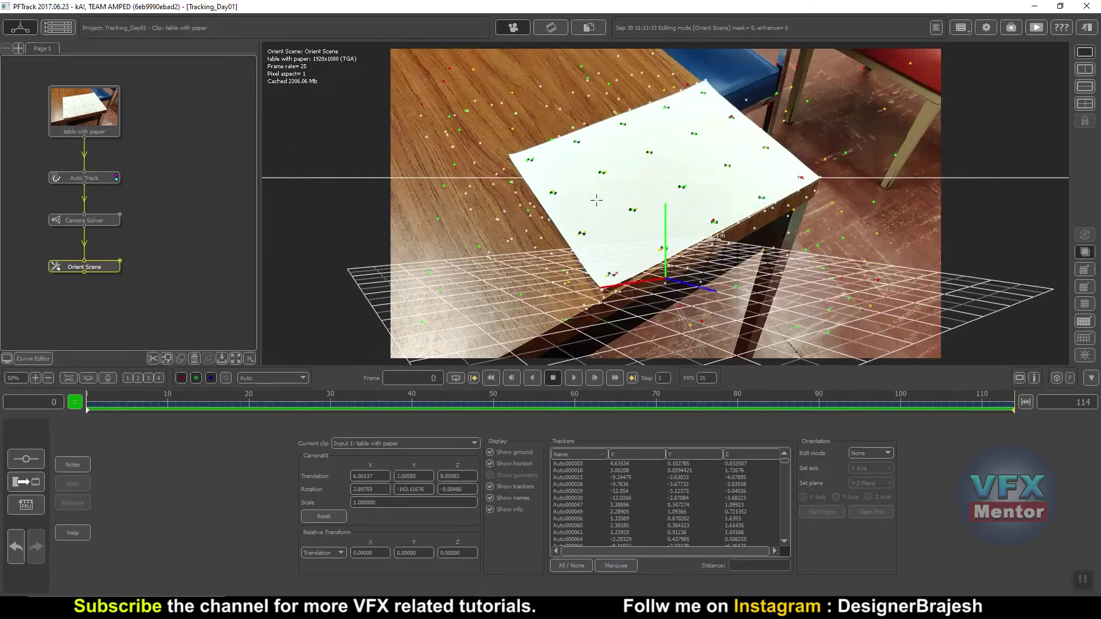
{"action": "left_click", "coordinate": [601, 172]}
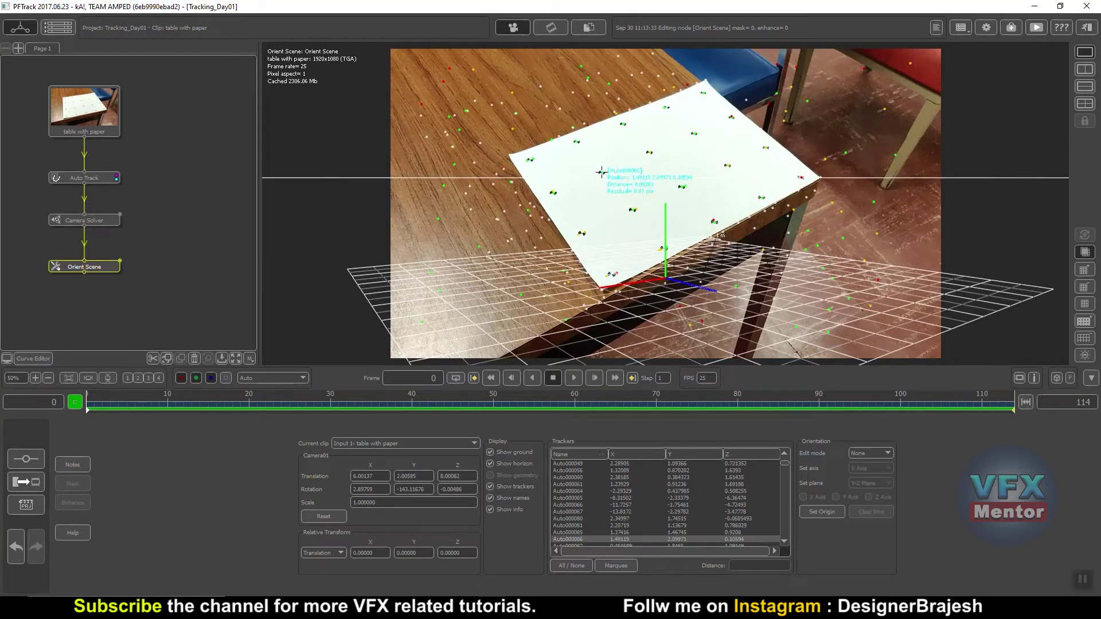
{"action": "left_click", "coordinate": [865, 452]}
{"action": "left_click", "coordinate": [858, 503]}
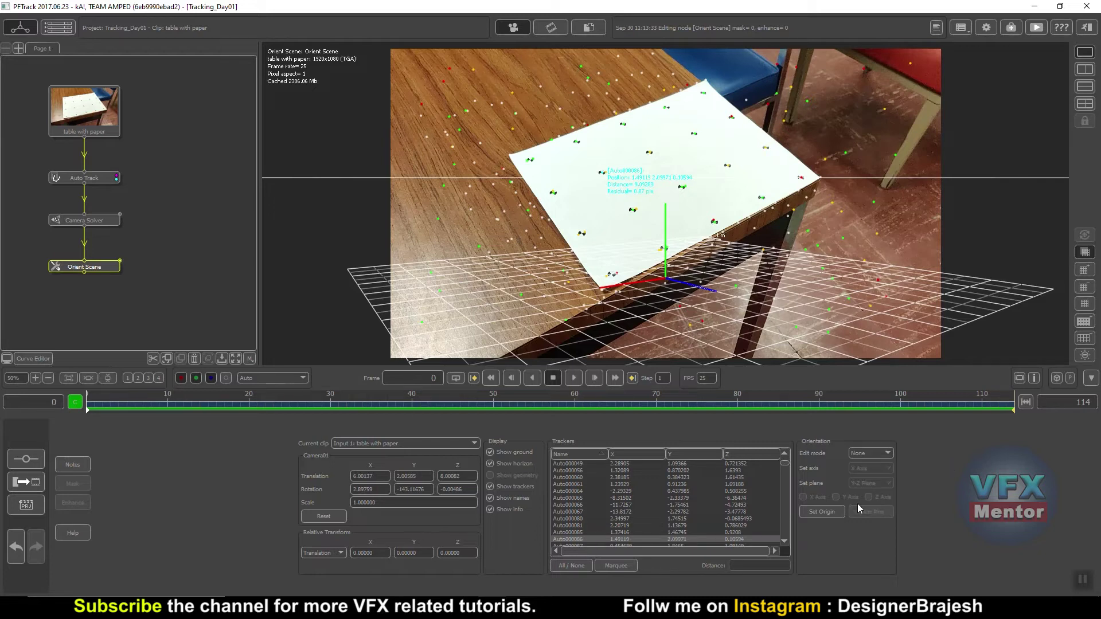
{"action": "left_click", "coordinate": [822, 512]}
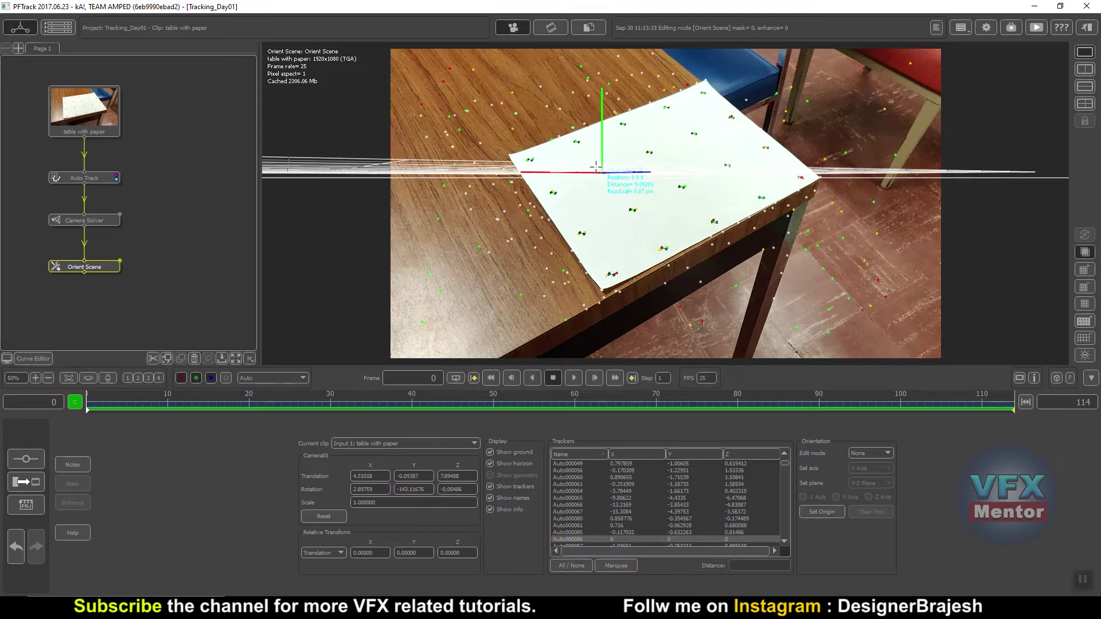
Show the camera image beside the 3D perspective view and orbit to look from above
{"action": "left_click", "coordinate": [1084, 69]}
{"action": "left_click_drag", "start_coordinate": [882, 239], "coordinate": [868, 248]}
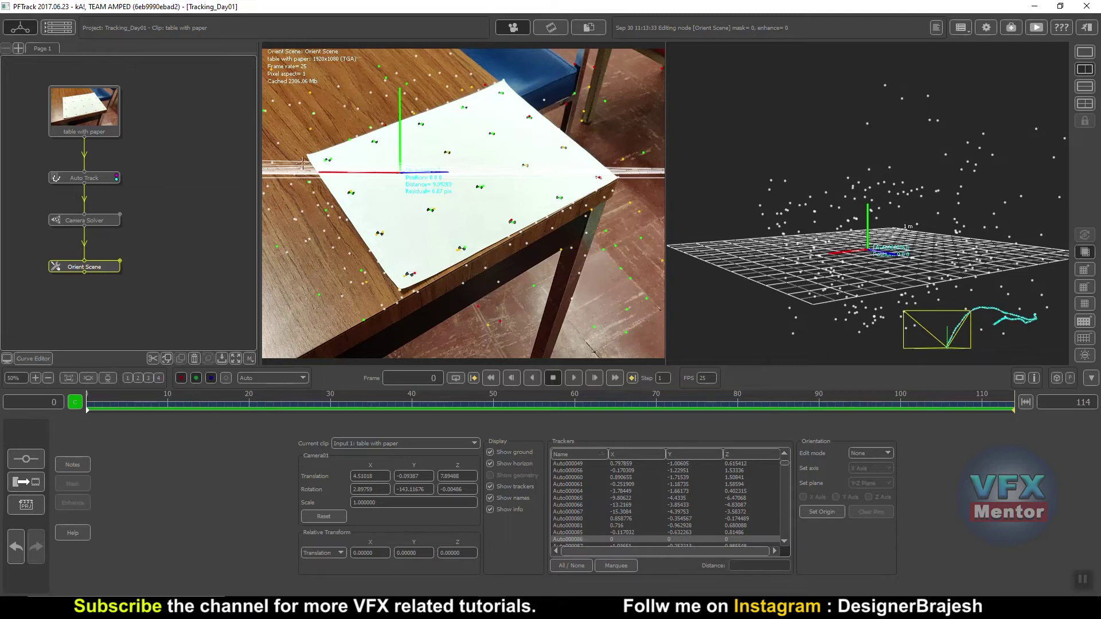
Box-select the trackers around the paper's corners and sides in the camera view
{"action": "left_click", "coordinate": [622, 570]}
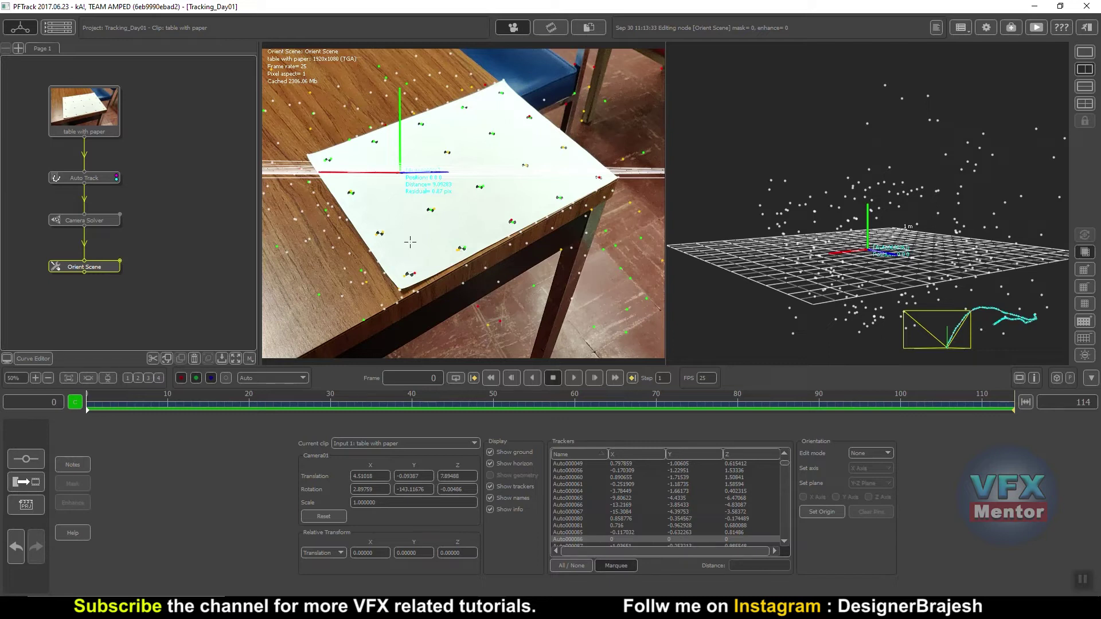
{"action": "left_click_drag", "start_coordinate": [344, 148], "coordinate": [307, 171]}
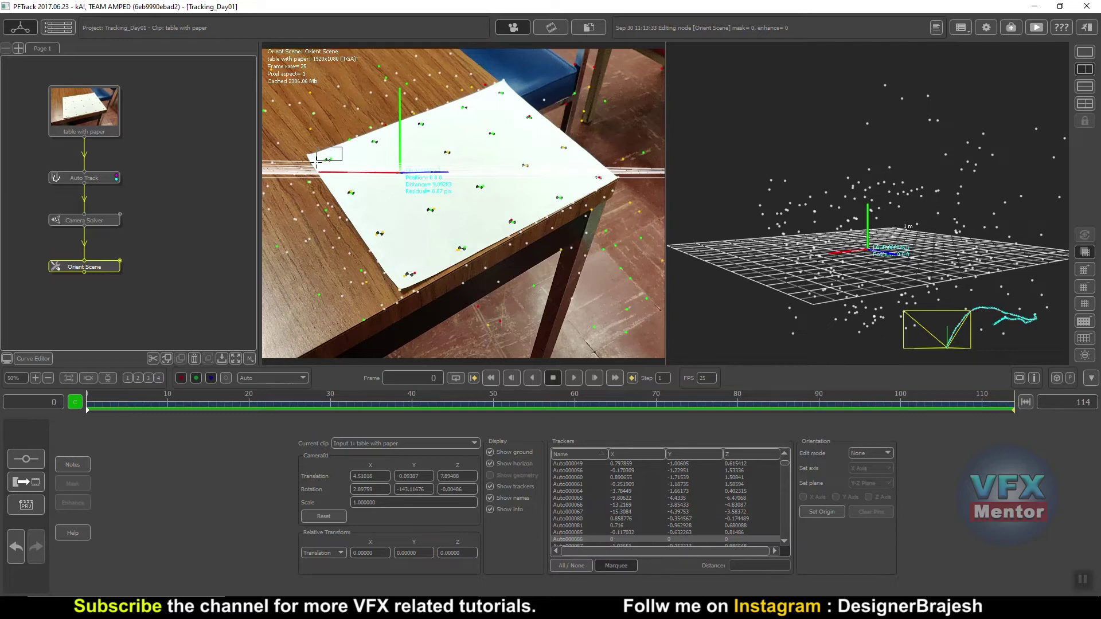
{"action": "left_click", "coordinate": [367, 146]}
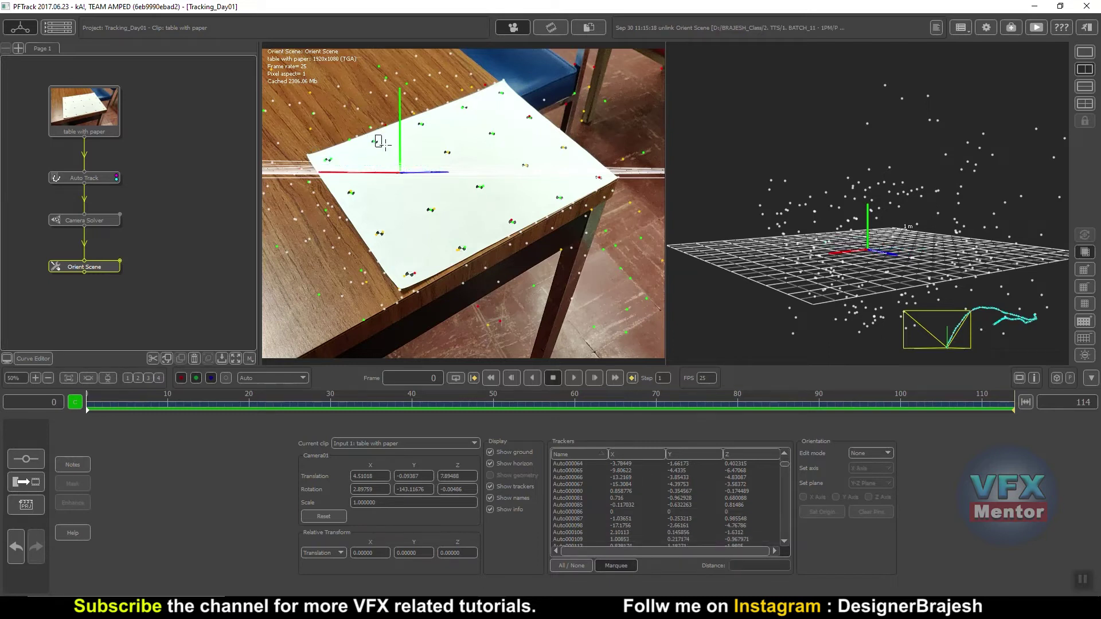
{"action": "left_click_drag", "start_coordinate": [381, 136], "coordinate": [315, 162]}
{"action": "left_click_drag", "start_coordinate": [477, 97], "coordinate": [430, 131]}
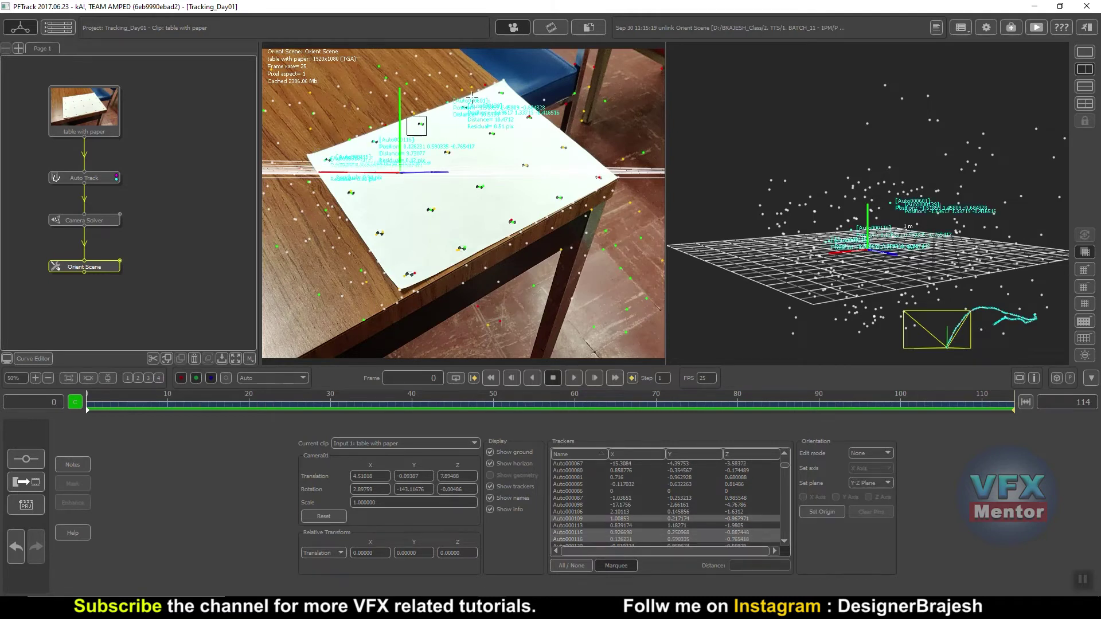
{"action": "mouse_move", "coordinate": [517, 80]}
{"action": "left_mouse_down"}
{"action": "mouse_move", "coordinate": [491, 96]}
{"action": "mouse_move", "coordinate": [502, 101]}
{"action": "left_mouse_up"}
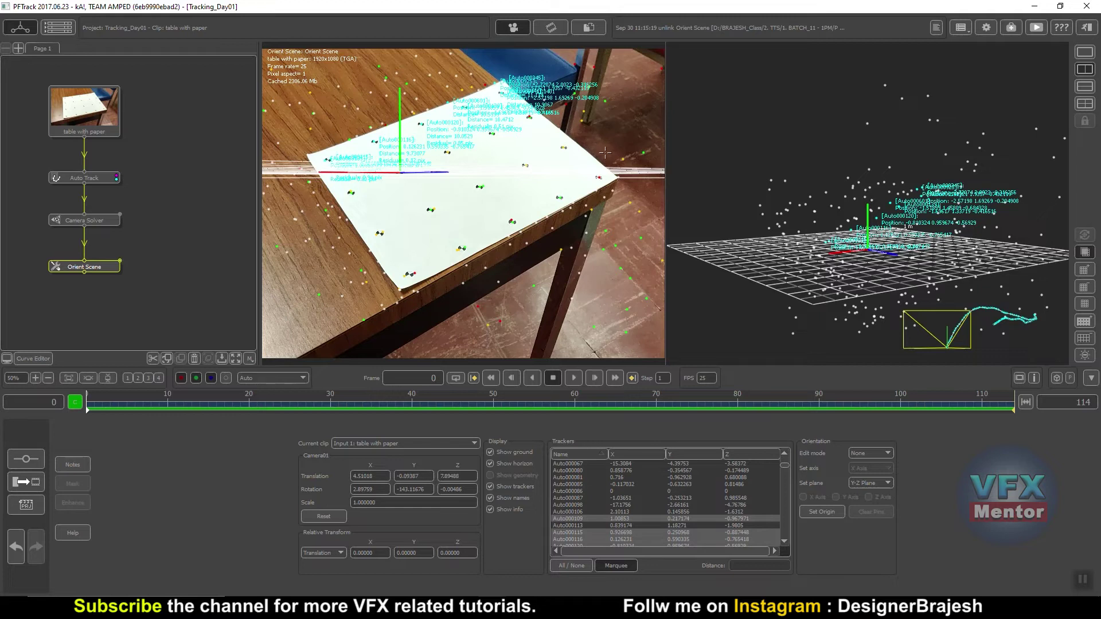
{"action": "left_click_drag", "start_coordinate": [616, 166], "coordinate": [492, 232]}
{"action": "mouse_move", "coordinate": [493, 181]}
{"action": "left_mouse_down"}
{"action": "mouse_move", "coordinate": [467, 204]}
{"action": "mouse_move", "coordinate": [420, 216]}
{"action": "left_mouse_up"}
{"action": "left_click_drag", "start_coordinate": [479, 236], "coordinate": [409, 274]}
{"action": "left_click_drag", "start_coordinate": [383, 222], "coordinate": [365, 238]}
{"action": "left_click_drag", "start_coordinate": [368, 186], "coordinate": [321, 219]}
{"action": "left_click_drag", "start_coordinate": [320, 175], "coordinate": [309, 188]}
Add trackers Auto000176, Auto000047, Auto000272, Auto000018, Auto000213, Auto000122 and a left-edge tracker
{"action": "left_click_drag", "start_coordinate": [285, 242], "coordinate": [273, 252]}
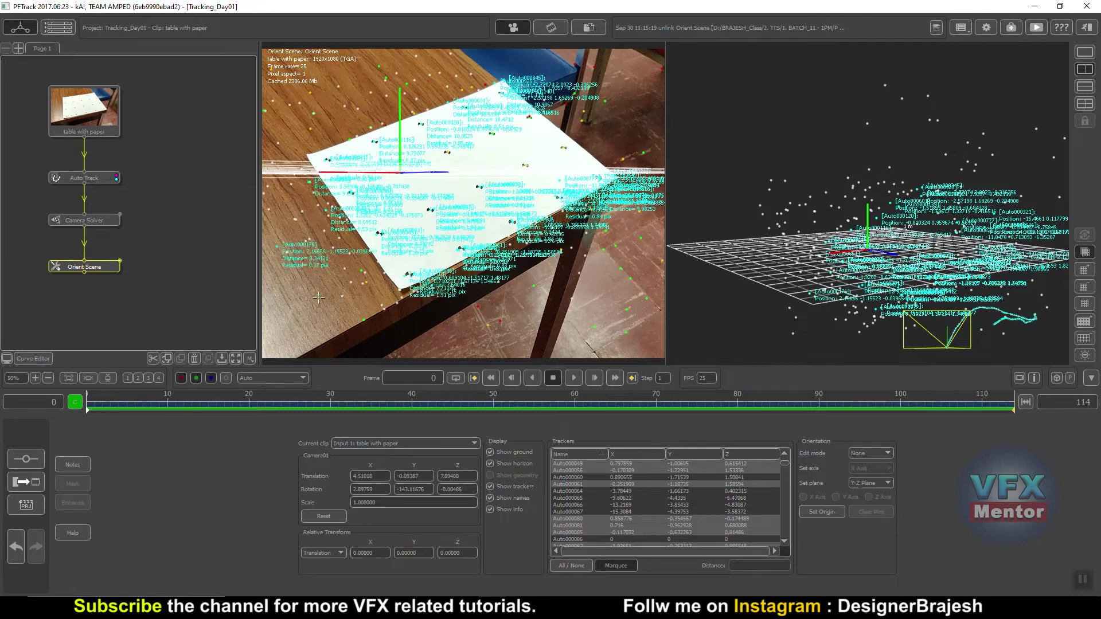
{"action": "left_click", "coordinate": [325, 301]}
{"action": "left_click_drag", "start_coordinate": [361, 261], "coordinate": [375, 275]}
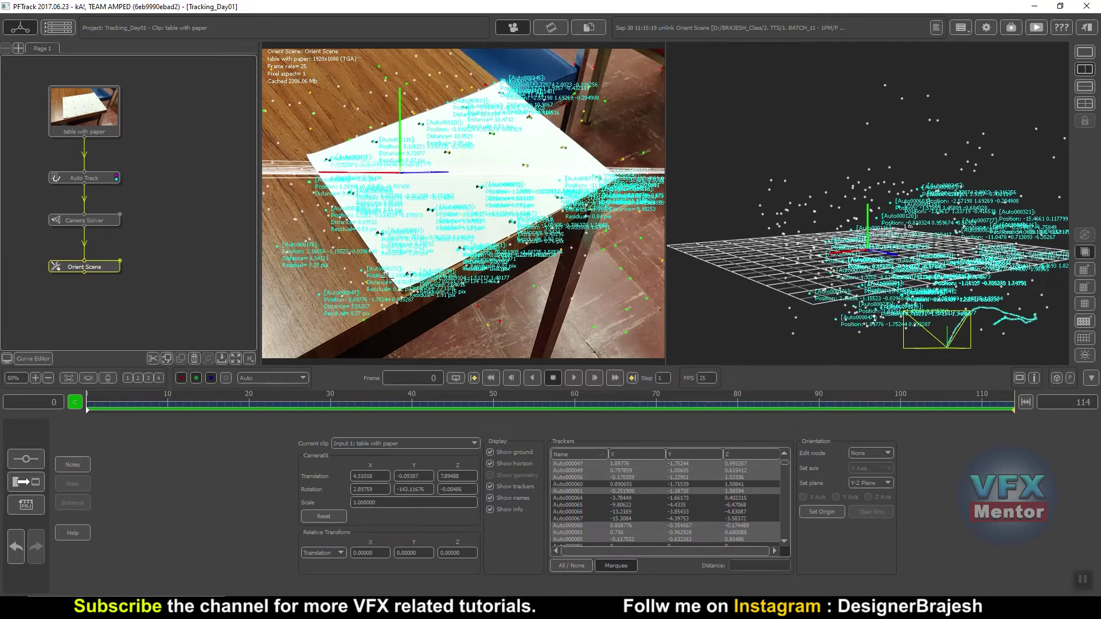
{"action": "left_click", "coordinate": [366, 320]}
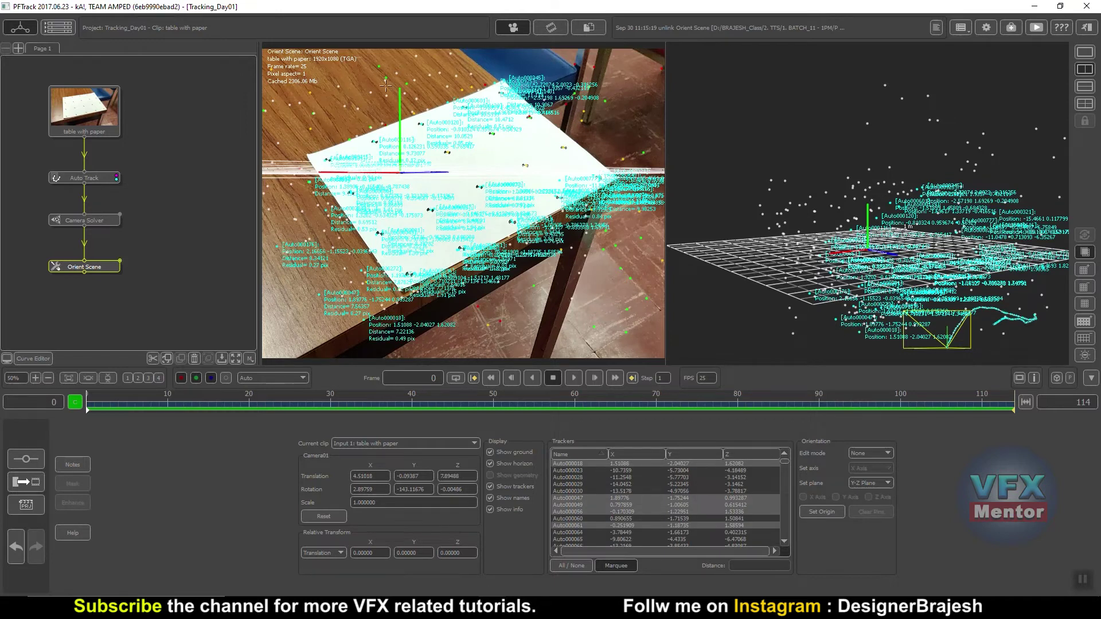
{"action": "left_click", "coordinate": [378, 67]}
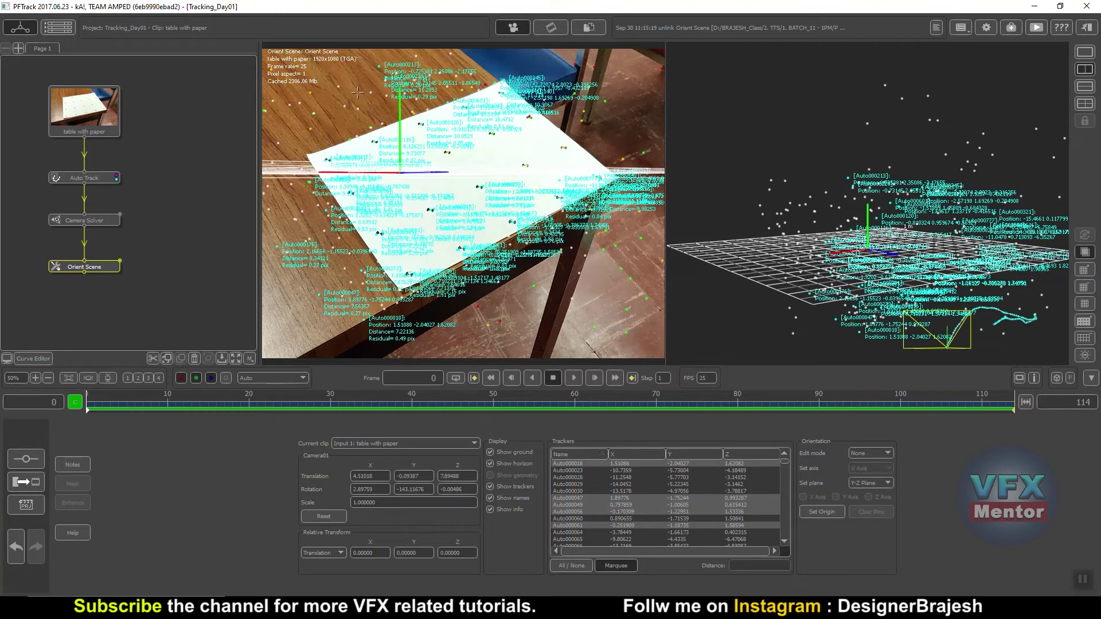
{"action": "left_click", "coordinate": [313, 112]}
{"action": "left_click", "coordinate": [265, 111]}
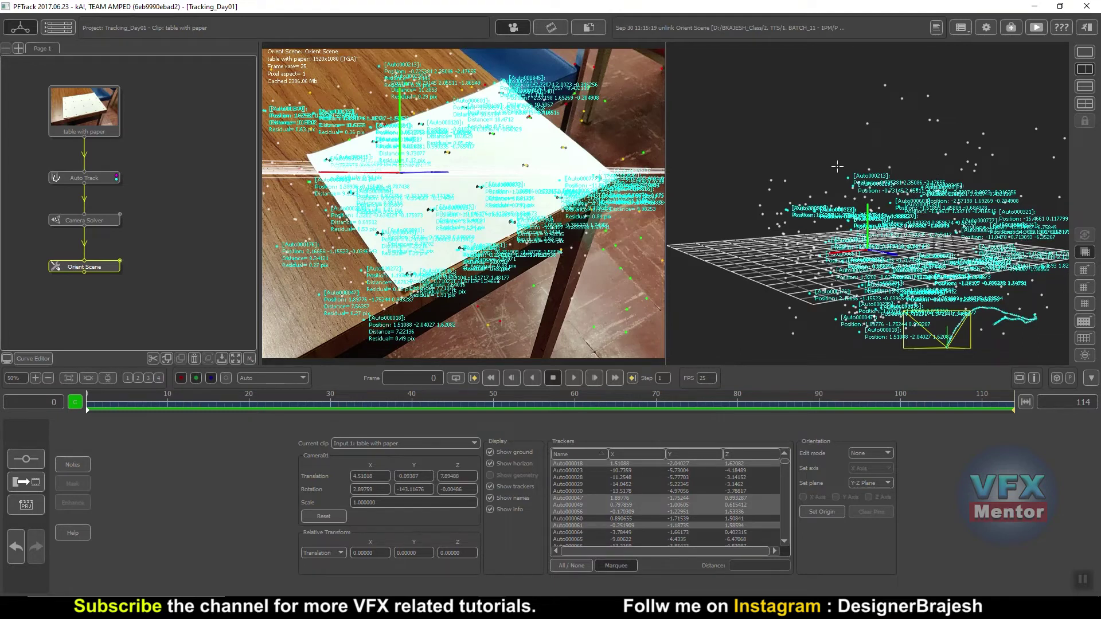
Select the flat-lying paper trackers in the 3D point cloud
{"action": "left_click_drag", "start_coordinate": [835, 168], "coordinate": [851, 177]}
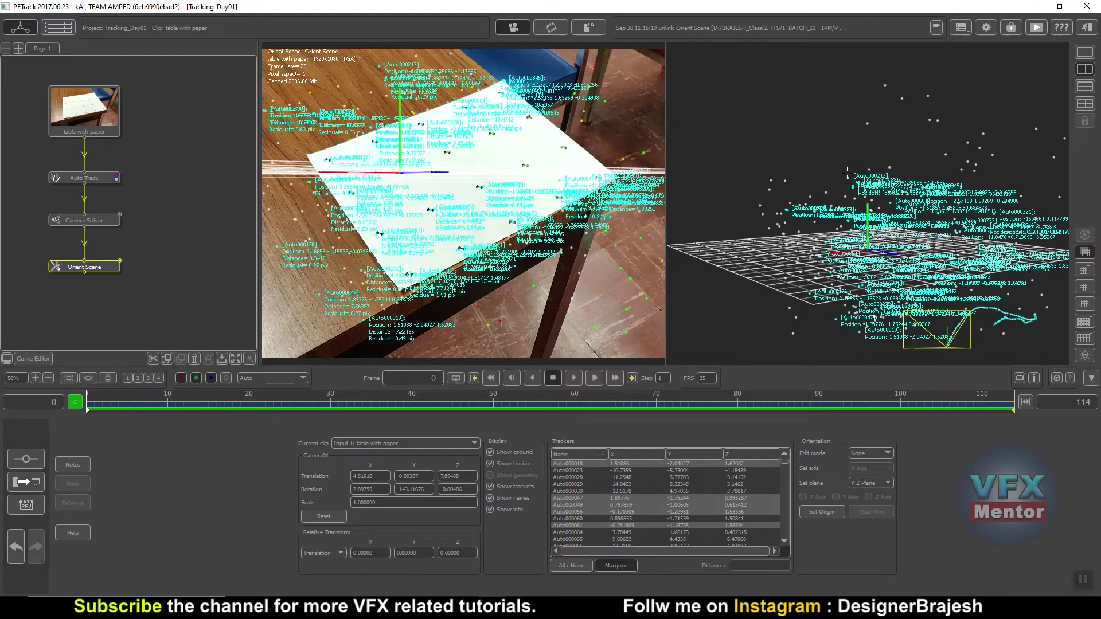
{"action": "left_click", "coordinate": [848, 179]}
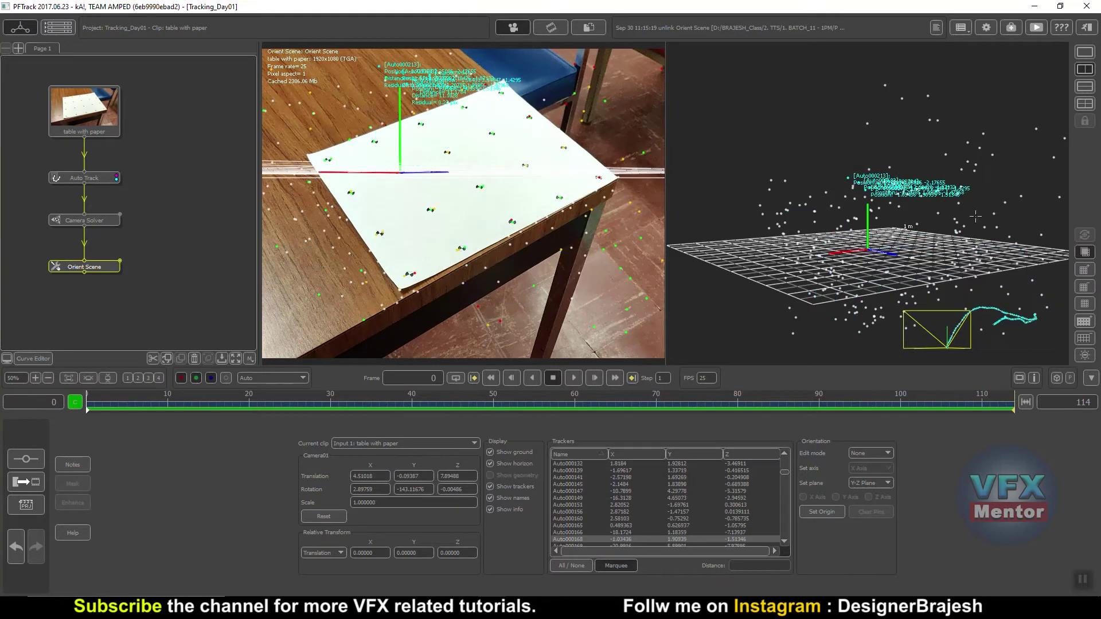
{"action": "left_click", "coordinate": [941, 257]}
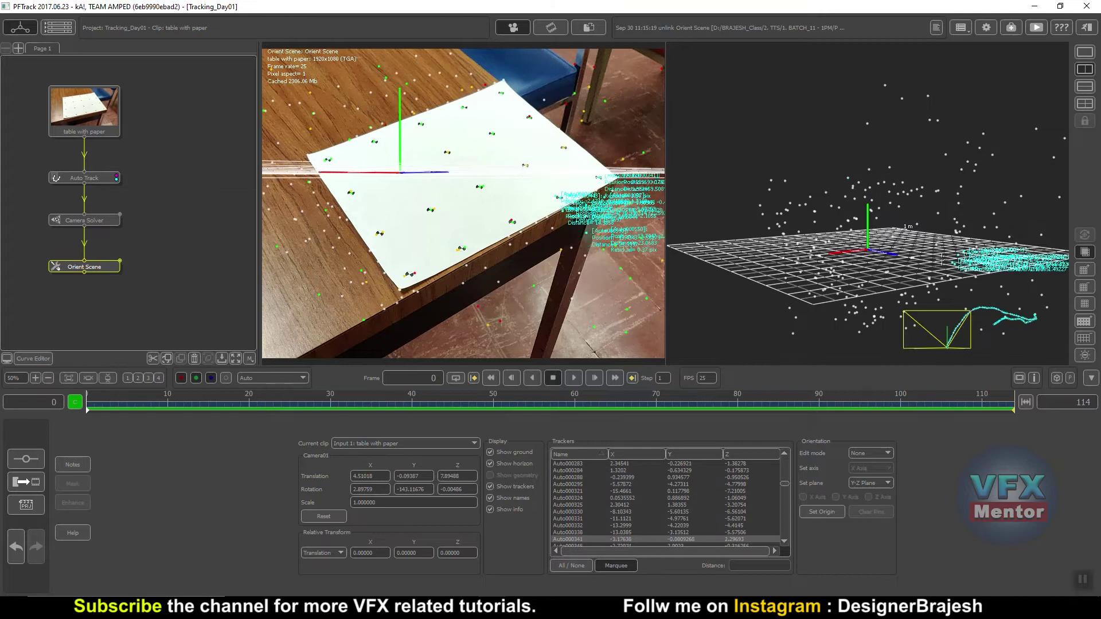
{"action": "left_click_drag", "start_coordinate": [945, 237], "coordinate": [904, 267]}
{"action": "mouse_move", "coordinate": [835, 237]}
{"action": "left_mouse_down"}
{"action": "mouse_move", "coordinate": [784, 265]}
{"action": "mouse_move", "coordinate": [828, 293]}
{"action": "mouse_move", "coordinate": [829, 307]}
{"action": "left_mouse_up"}
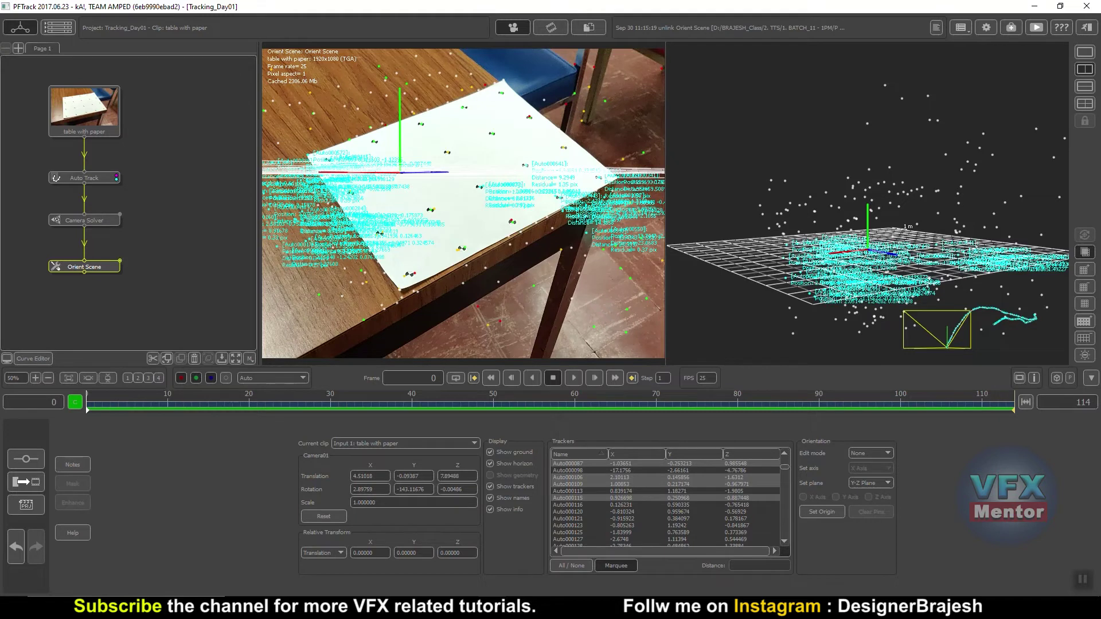
Add Auto000121, Auto000116, Auto000399 and other paper trackers from the 3D view
{"action": "left_click", "coordinate": [886, 235]}
{"action": "left_click", "coordinate": [854, 229]}
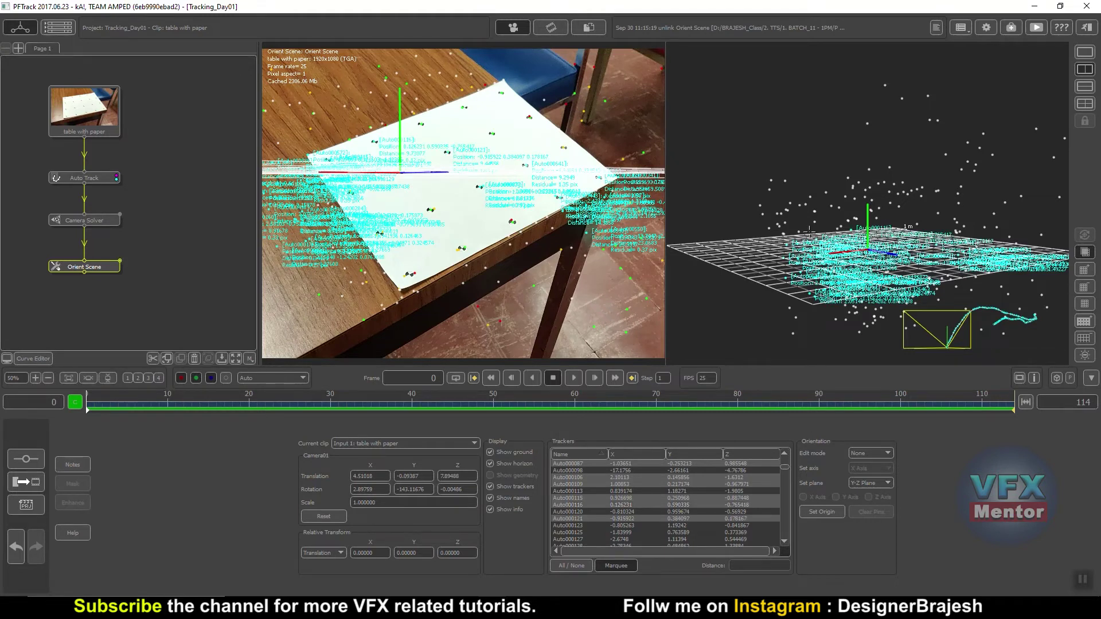
{"action": "left_click", "coordinate": [783, 235]}
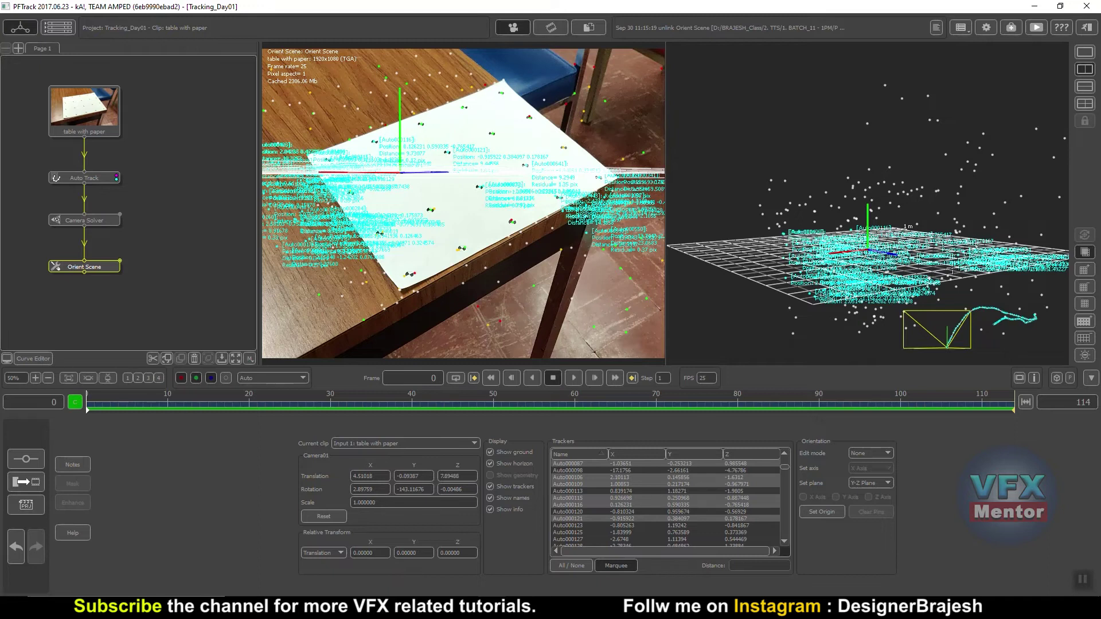
{"action": "left_click", "coordinate": [946, 279]}
{"action": "left_click", "coordinate": [1018, 244]}
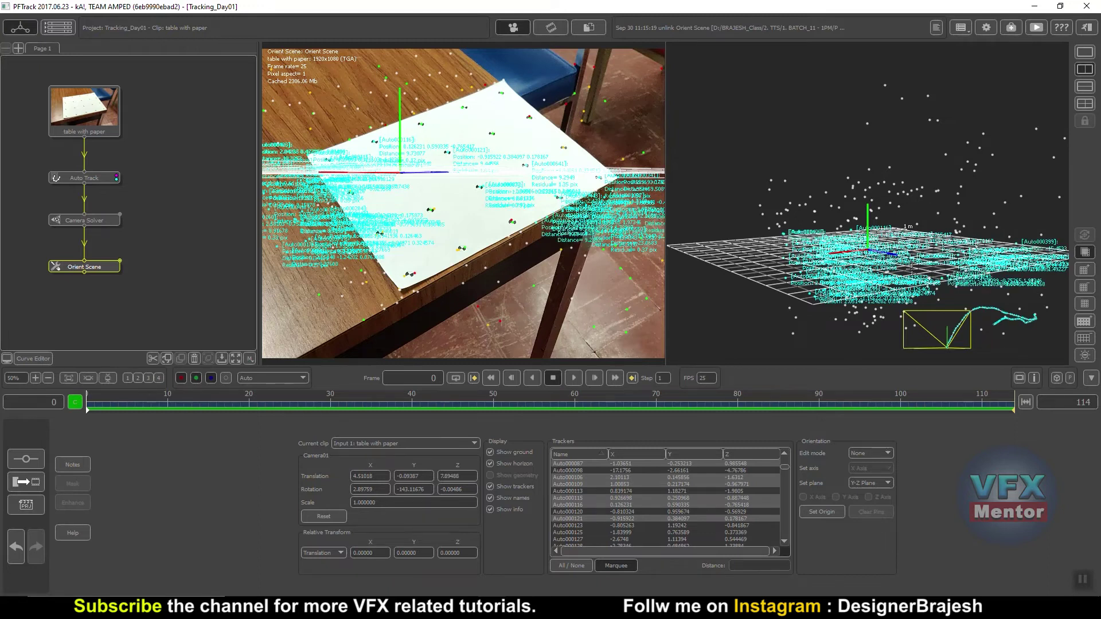
{"action": "left_click", "coordinate": [885, 279]}
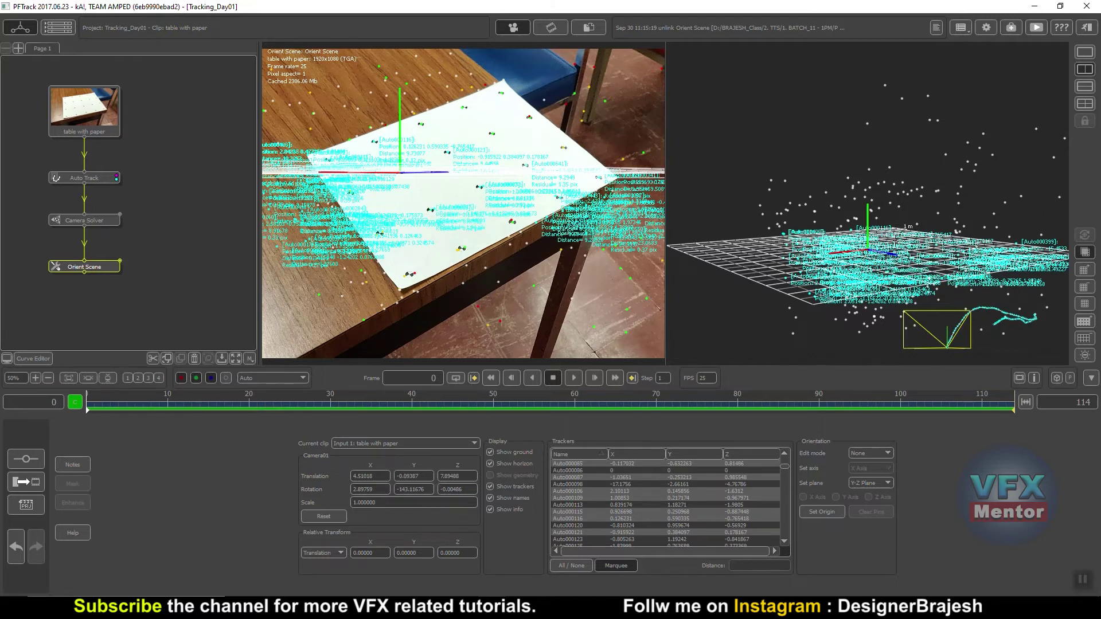
{"action": "left_click", "coordinate": [825, 298]}
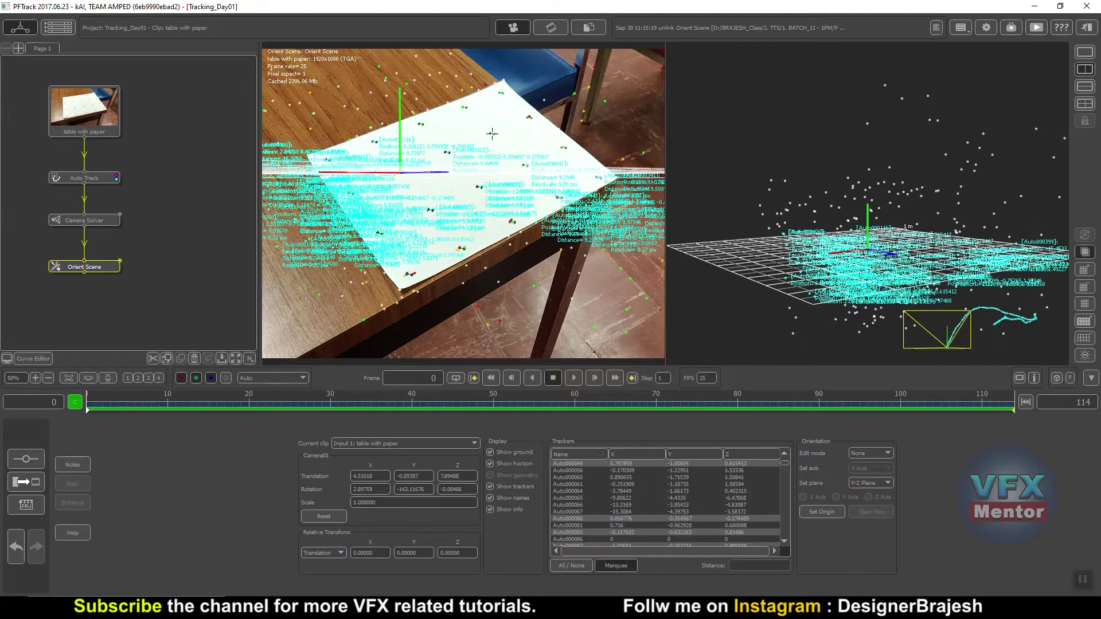
Add paper trackers Auto000125, Auto000120, Auto000139, Auto000141, Auto000128 and Auto000127
{"action": "left_click", "coordinate": [492, 134], "text": "shift"}
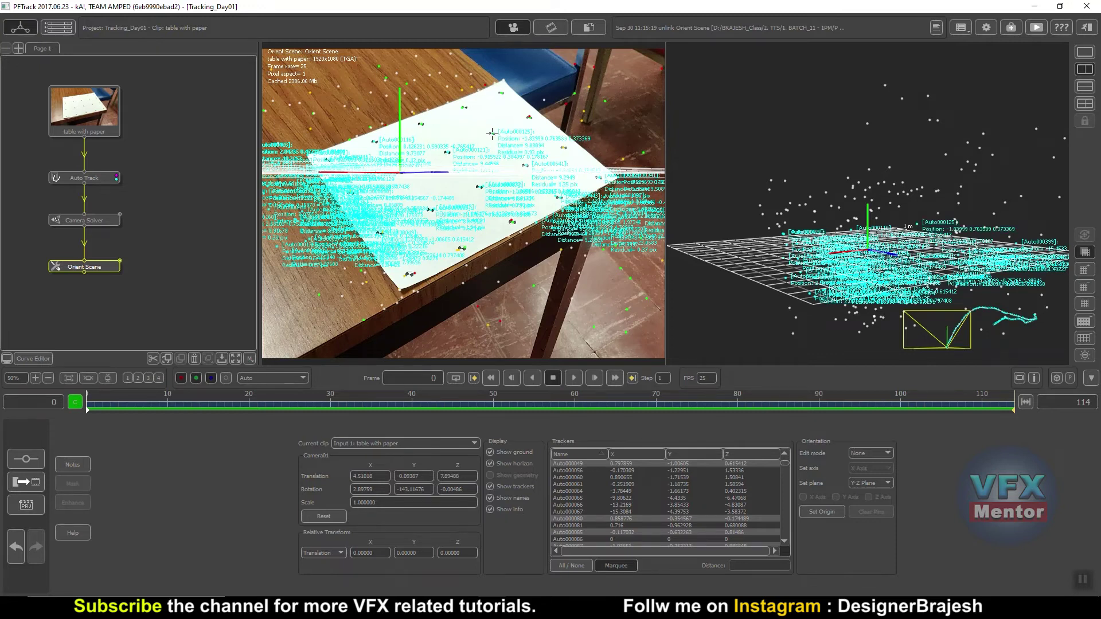
{"action": "left_click", "coordinate": [421, 124], "text": "shift"}
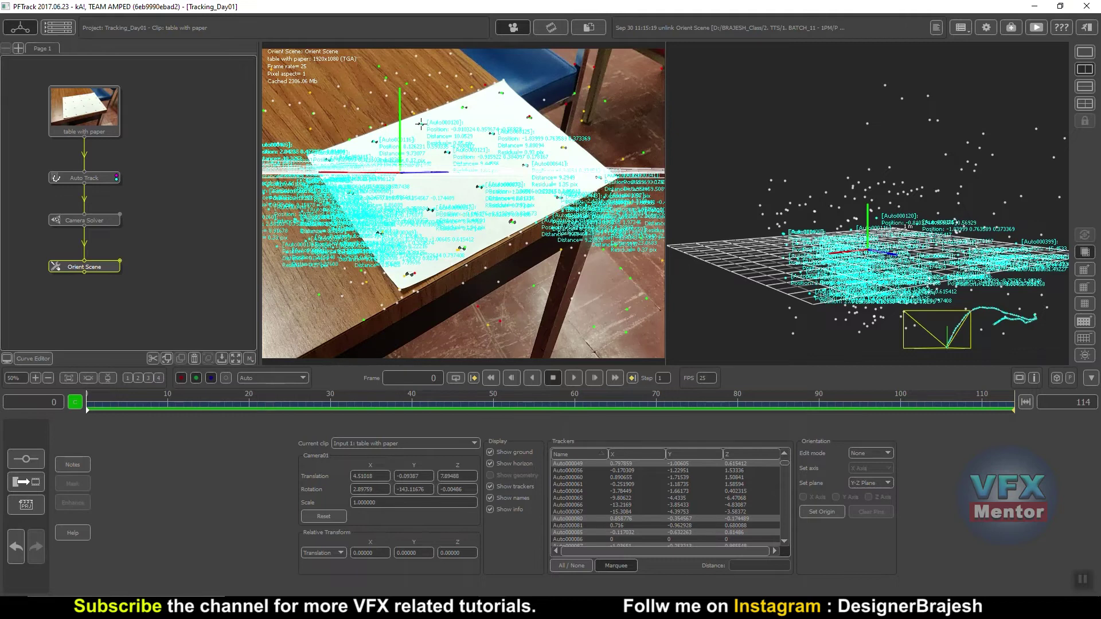
{"action": "left_click", "coordinate": [490, 96], "text": "shift"}
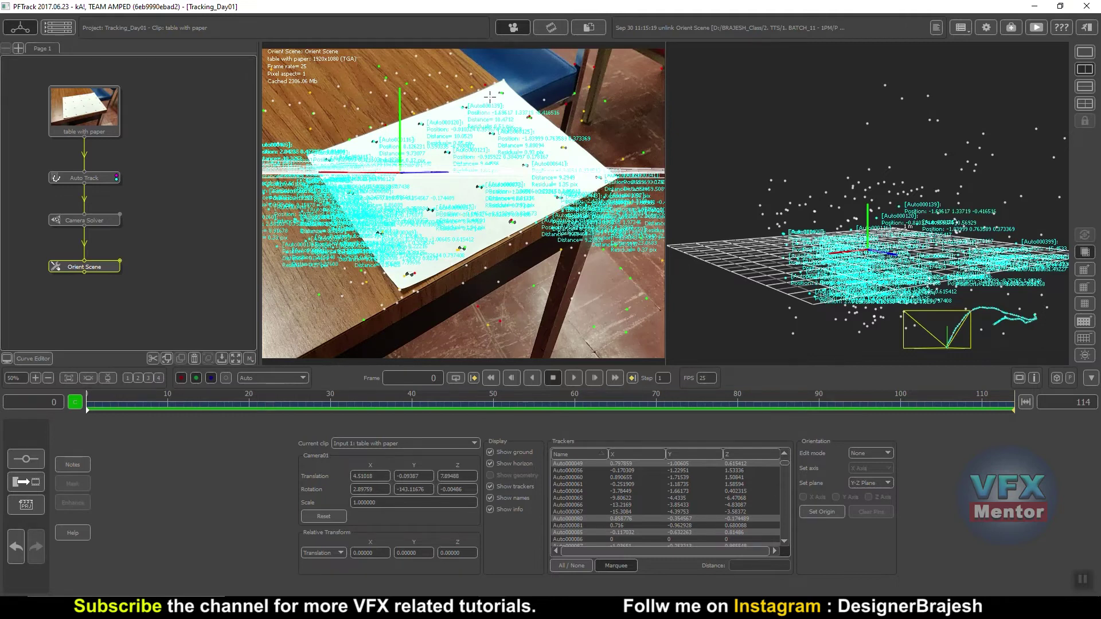
{"action": "left_click", "coordinate": [501, 92], "text": "shift"}
{"action": "left_click", "coordinate": [565, 147], "text": "shift"}
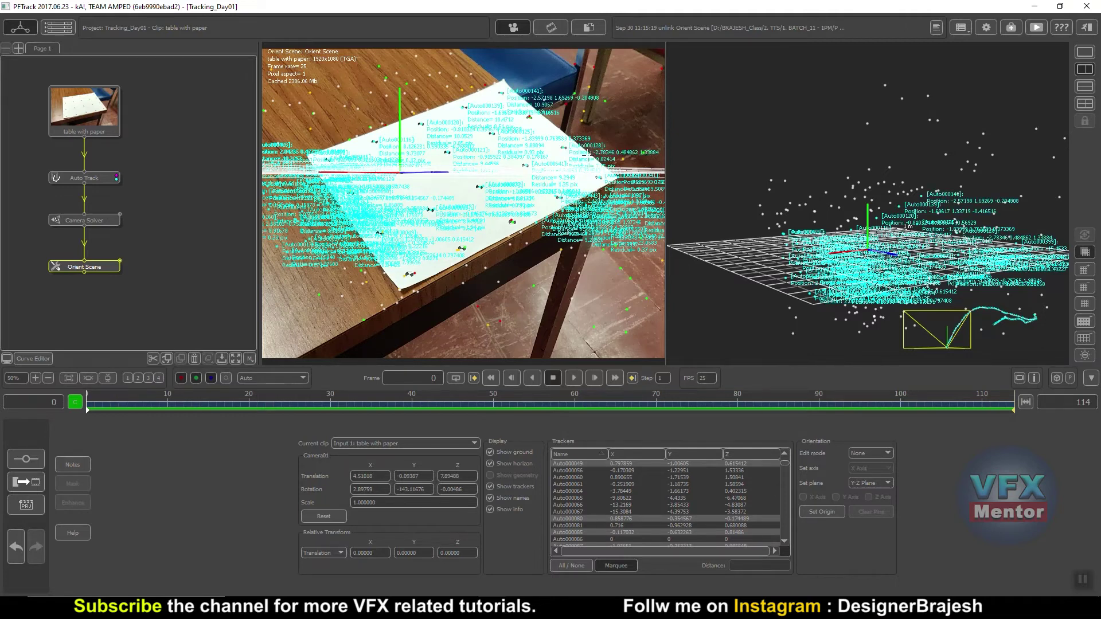
{"action": "left_click", "coordinate": [529, 118], "text": "shift"}
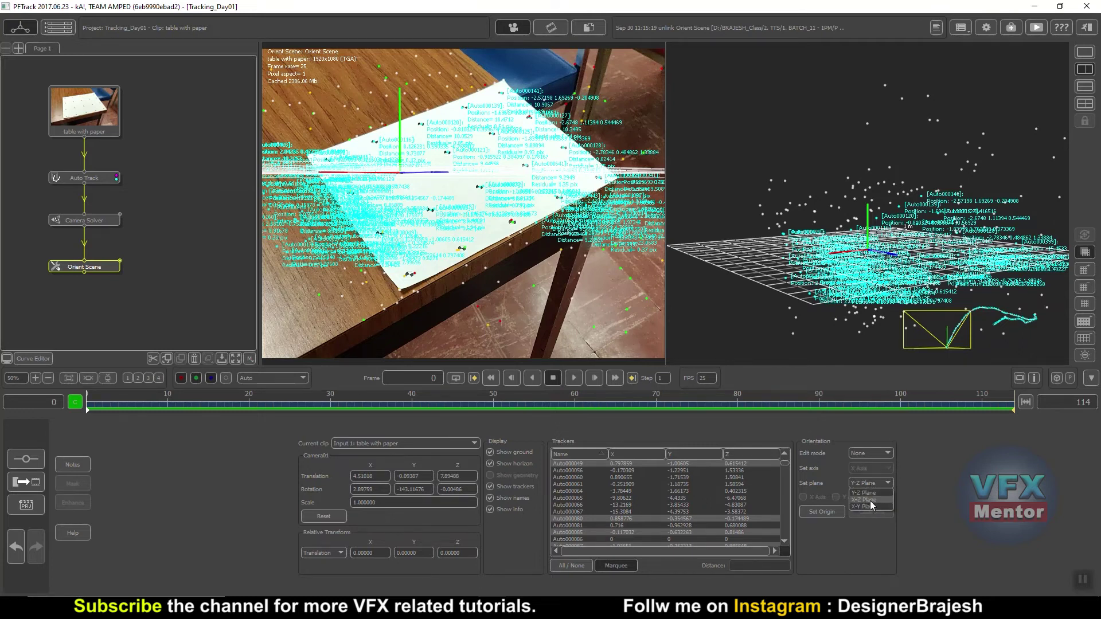
{"action": "left_click", "coordinate": [868, 500]}
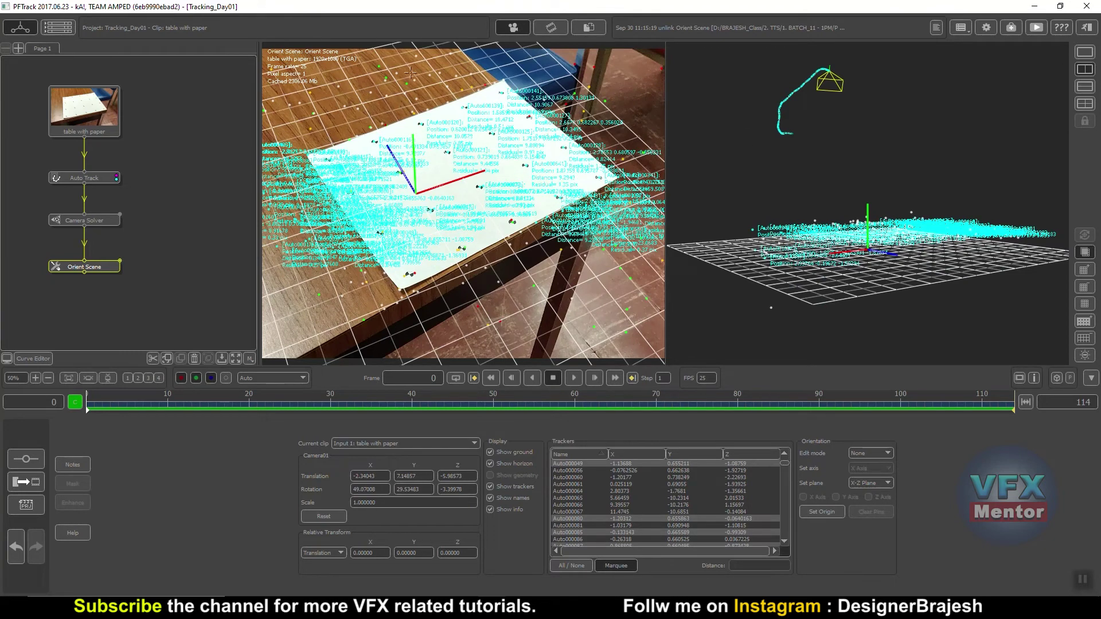
{"action": "left_click", "coordinate": [1085, 52]}
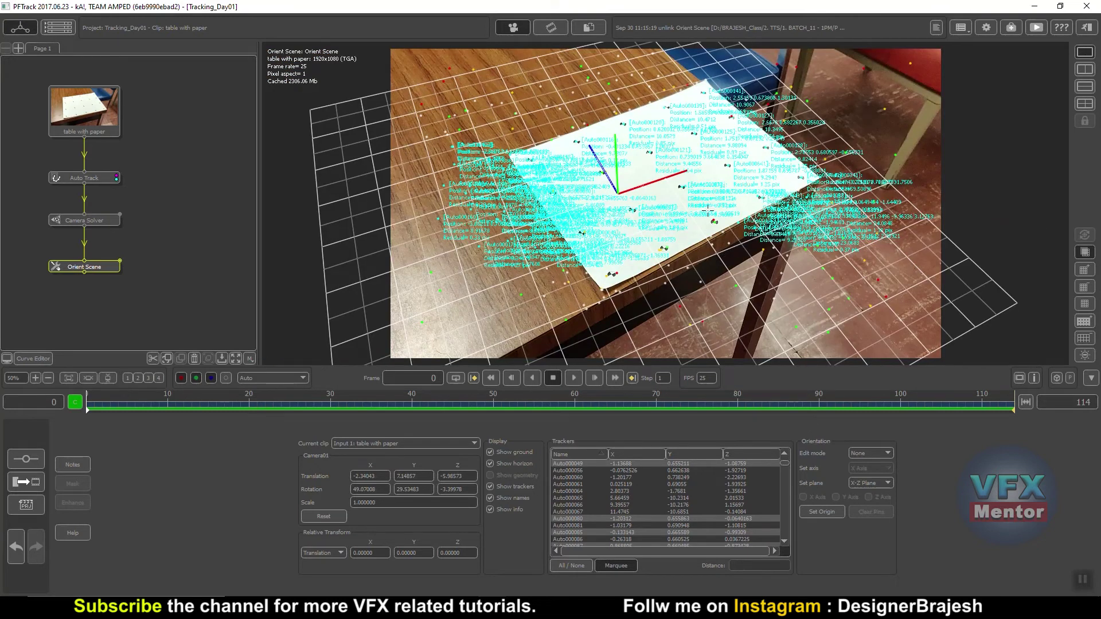
{"action": "scroll", "coordinate": [697, 211], "scroll_direction": "down", "scroll_amount": 2}
{"action": "scroll", "coordinate": [688, 205], "scroll_direction": "down", "scroll_amount": 4}
{"action": "scroll", "coordinate": [689, 204], "scroll_direction": "up", "scroll_amount": 1}
{"action": "scroll", "coordinate": [693, 203], "scroll_direction": "up", "scroll_amount": 1}
{"action": "scroll", "coordinate": [698, 201], "scroll_direction": "up", "scroll_amount": 1}
{"action": "scroll", "coordinate": [703, 198], "scroll_direction": "up", "scroll_amount": 1}
{"action": "scroll", "coordinate": [705, 197], "scroll_direction": "up", "scroll_amount": 1}
{"action": "scroll", "coordinate": [708, 194], "scroll_direction": "up", "scroll_amount": 1}
{"action": "scroll", "coordinate": [714, 191], "scroll_direction": "down", "scroll_amount": 1}
{"action": "scroll", "coordinate": [714, 194], "scroll_direction": "up", "scroll_amount": 1}
{"action": "left_click", "coordinate": [1085, 290]}
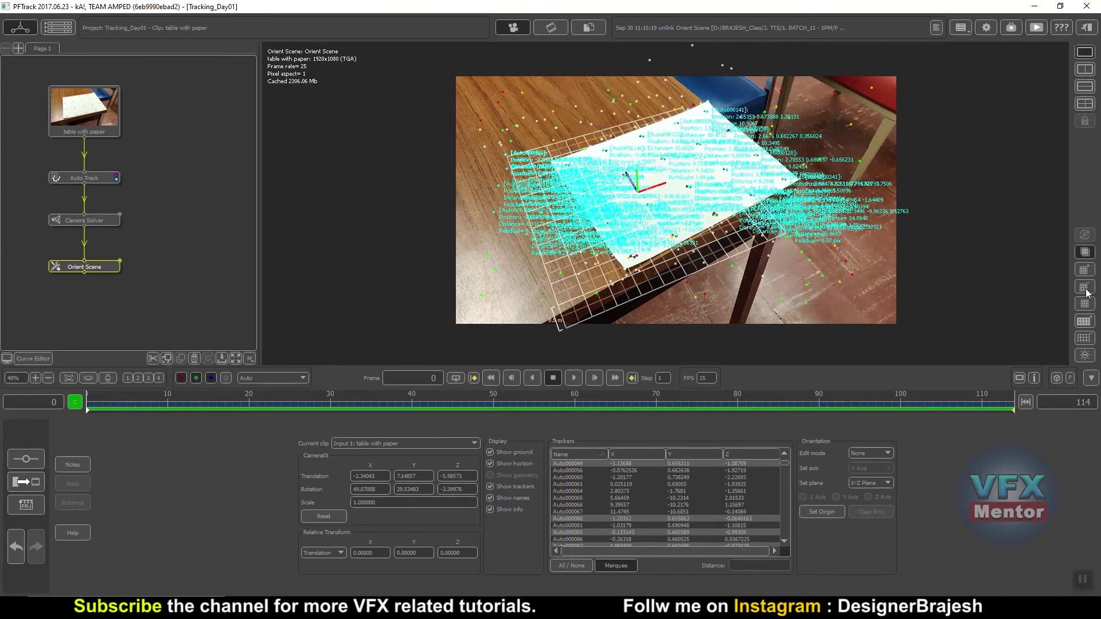
{"action": "scroll", "coordinate": [740, 172], "scroll_direction": "up", "scroll_amount": 2}
{"action": "scroll", "coordinate": [779, 132], "scroll_direction": "down", "scroll_amount": 1}
{"action": "scroll", "coordinate": [812, 98], "scroll_direction": "down", "scroll_amount": 1}
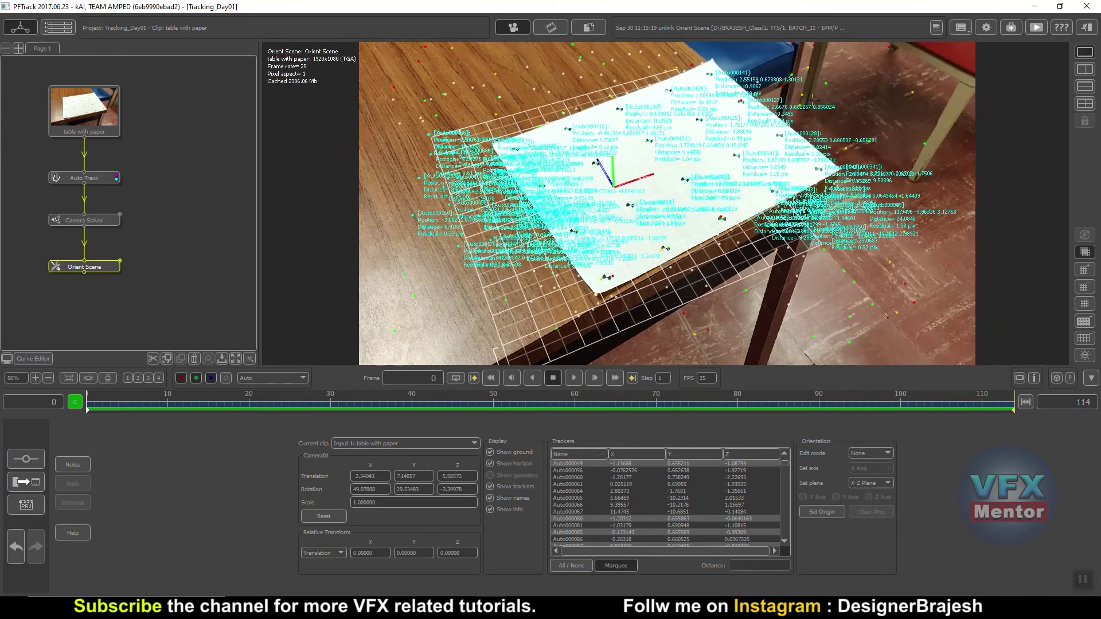
Set the orientation edit mode to Rotate and clear the tracker selection
{"action": "left_click", "coordinate": [867, 453]}
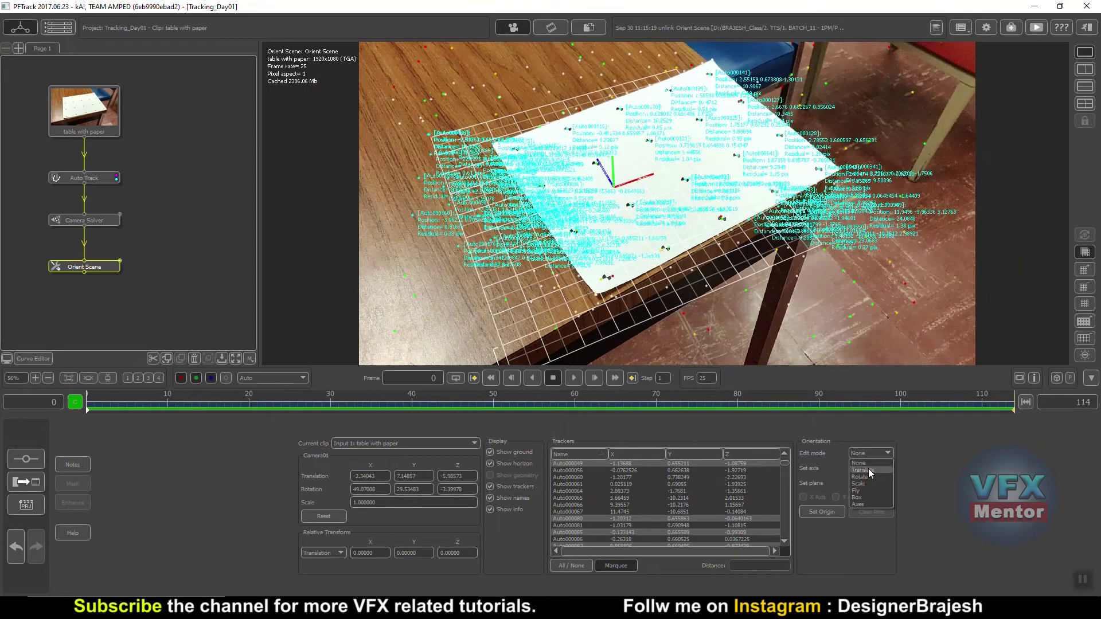
{"action": "left_click", "coordinate": [866, 477]}
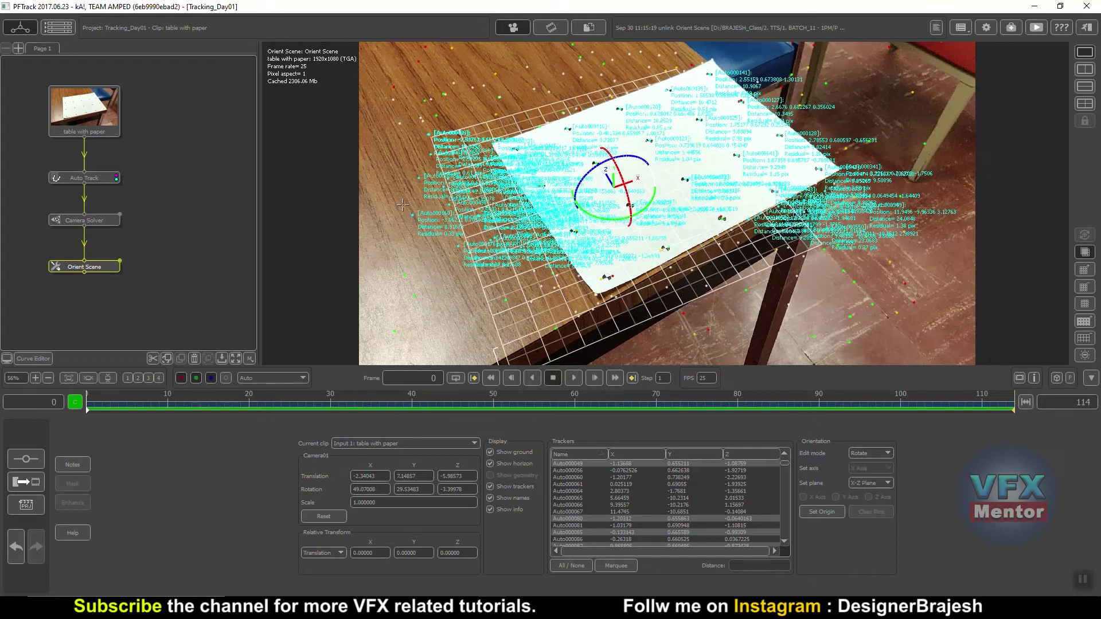
{"action": "left_click", "coordinate": [611, 565]}
{"action": "left_click", "coordinate": [417, 226]}
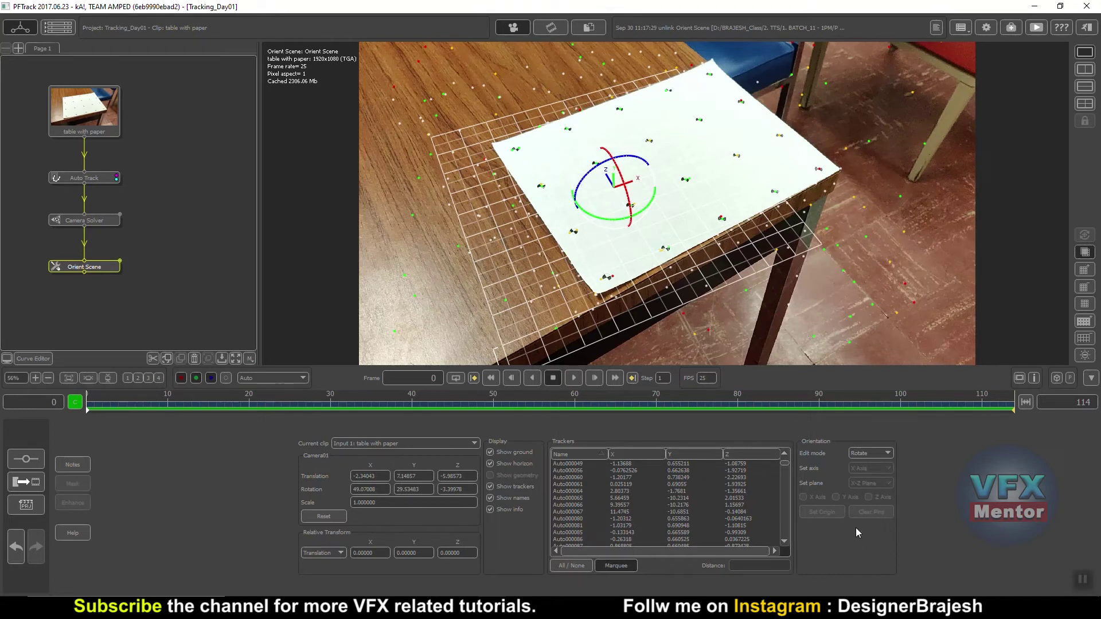
Tilt the scene with the rotate gizmo so the grid matches the paper plane
{"action": "left_click", "coordinate": [873, 453]}
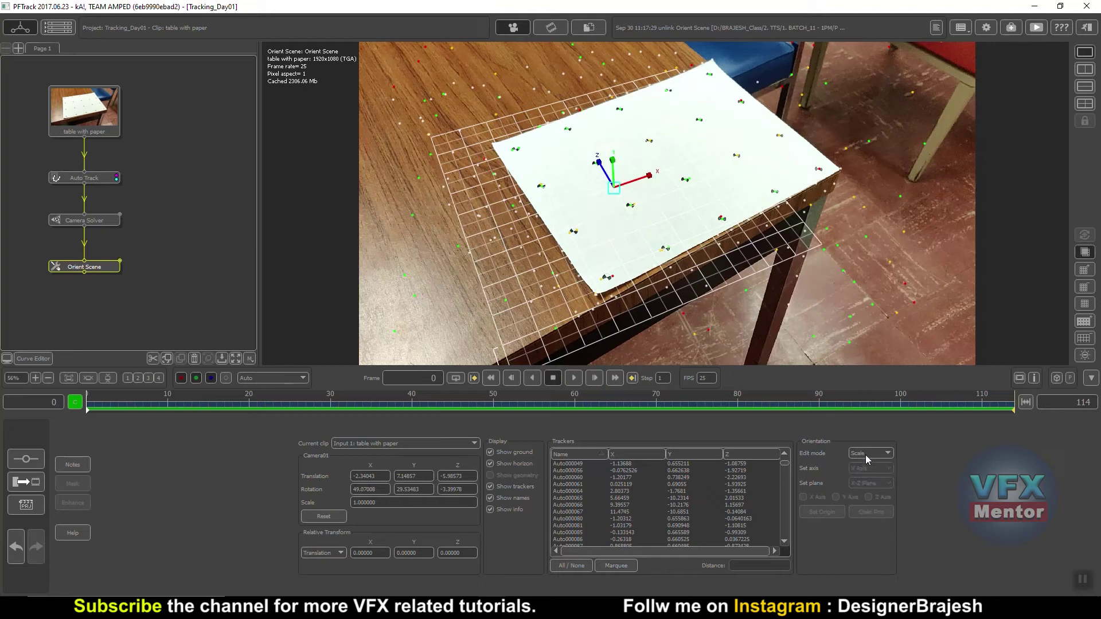
{"action": "left_click", "coordinate": [868, 476]}
{"action": "mouse_move", "coordinate": [578, 190]}
{"action": "left_mouse_down"}
{"action": "mouse_move", "coordinate": [585, 179]}
{"action": "mouse_move", "coordinate": [594, 186]}
{"action": "mouse_move", "coordinate": [610, 220]}
{"action": "left_mouse_up"}
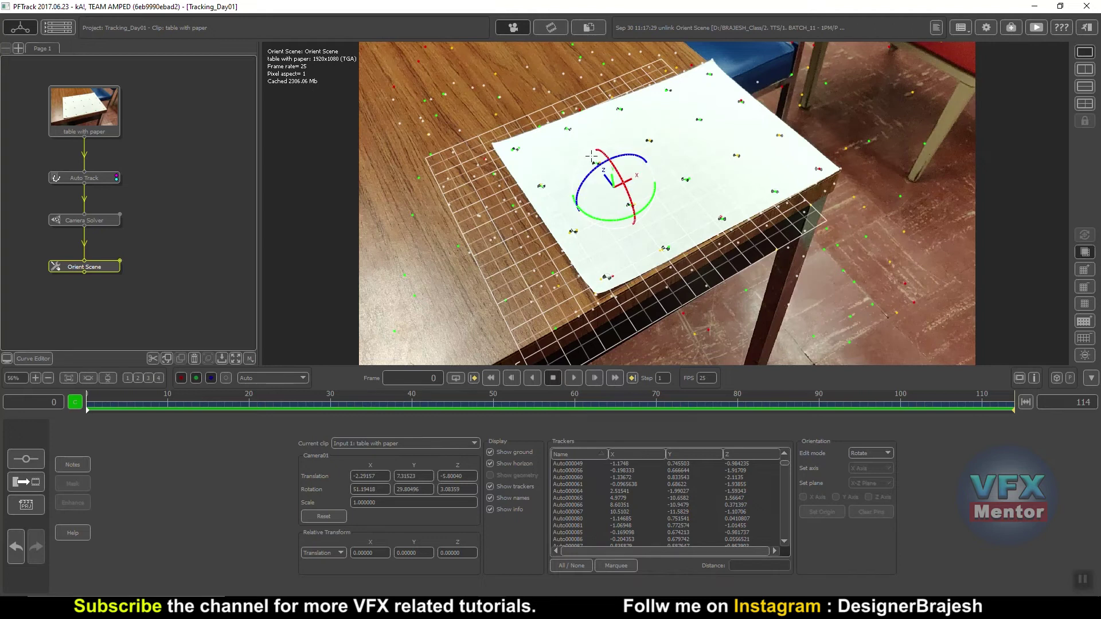
{"action": "scroll", "coordinate": [729, 205], "scroll_direction": "down", "scroll_amount": 5}
{"action": "scroll", "coordinate": [745, 203], "scroll_direction": "down", "scroll_amount": 2}
{"action": "scroll", "coordinate": [763, 202], "scroll_direction": "up", "scroll_amount": 1}
{"action": "scroll", "coordinate": [787, 199], "scroll_direction": "down", "scroll_amount": 3}
{"action": "scroll", "coordinate": [788, 196], "scroll_direction": "up", "scroll_amount": 1}
{"action": "scroll", "coordinate": [780, 183], "scroll_direction": "up", "scroll_amount": 1}
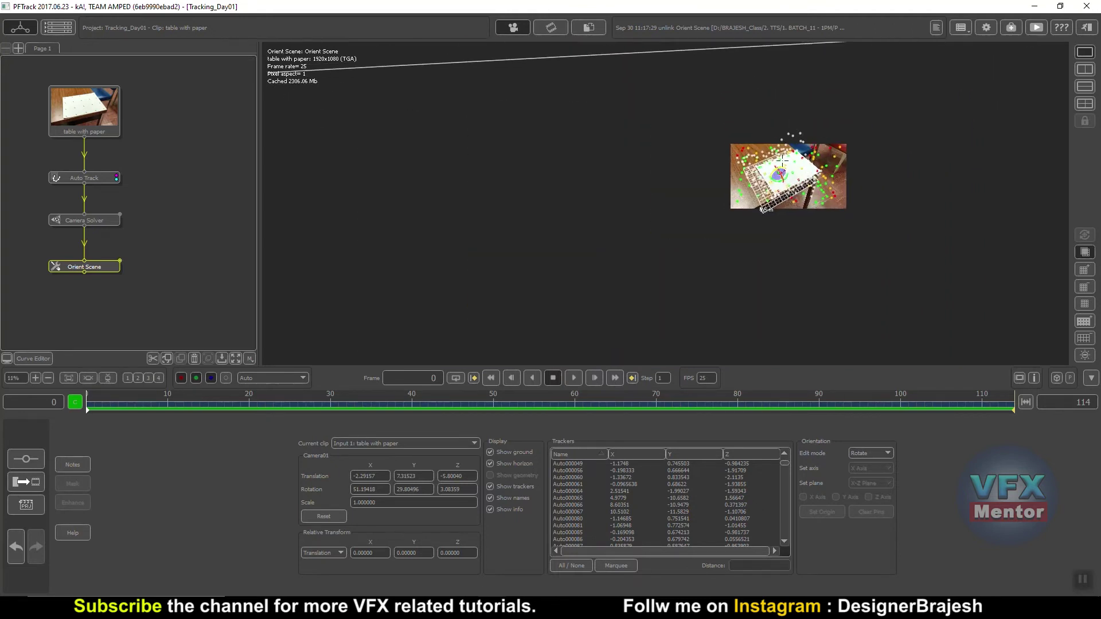
Spin the ground grid about its vertical axis to line up with the paper edges
{"action": "left_click_drag", "start_coordinate": [773, 168], "coordinate": [791, 179]}
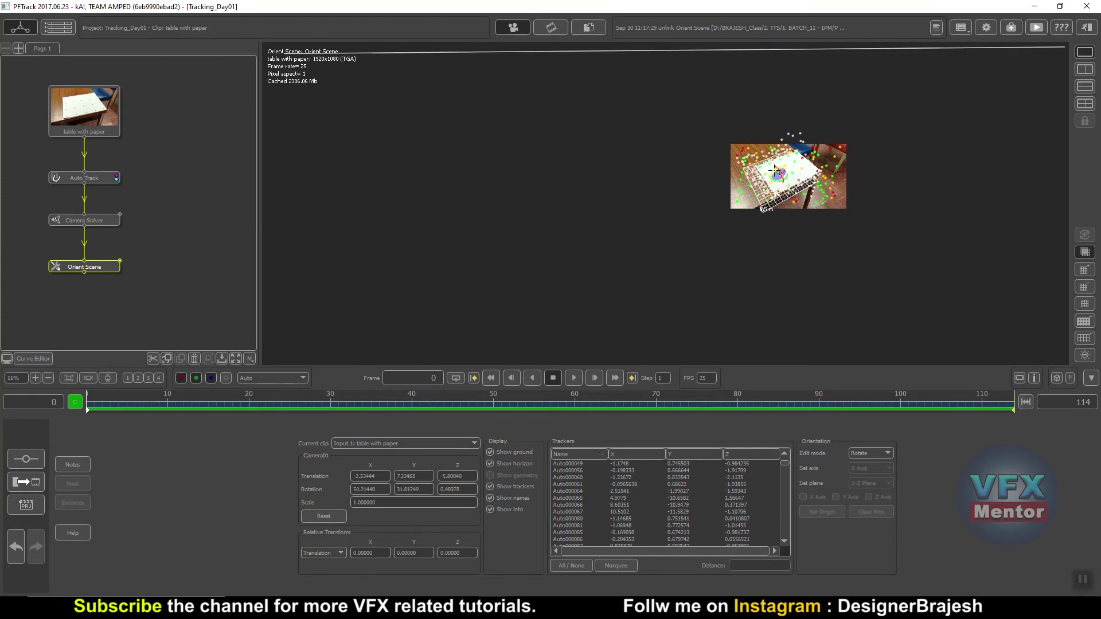
{"action": "scroll", "coordinate": [791, 180], "scroll_direction": "up", "scroll_amount": 5}
{"action": "scroll", "coordinate": [832, 172], "scroll_direction": "down", "scroll_amount": 2}
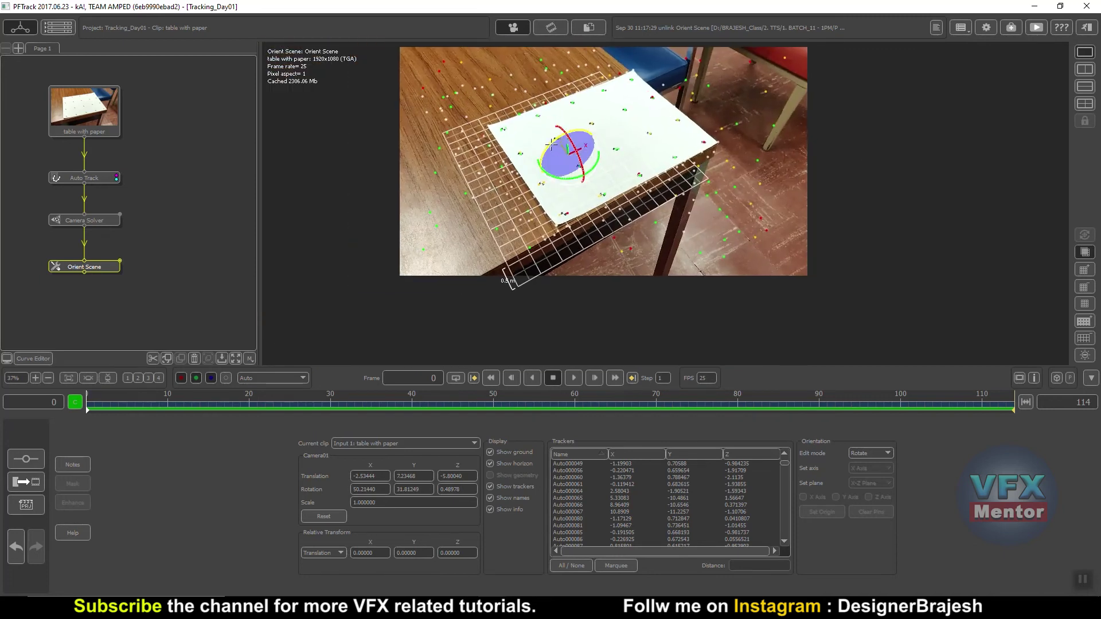
{"action": "left_click_drag", "start_coordinate": [550, 145], "coordinate": [551, 144]}
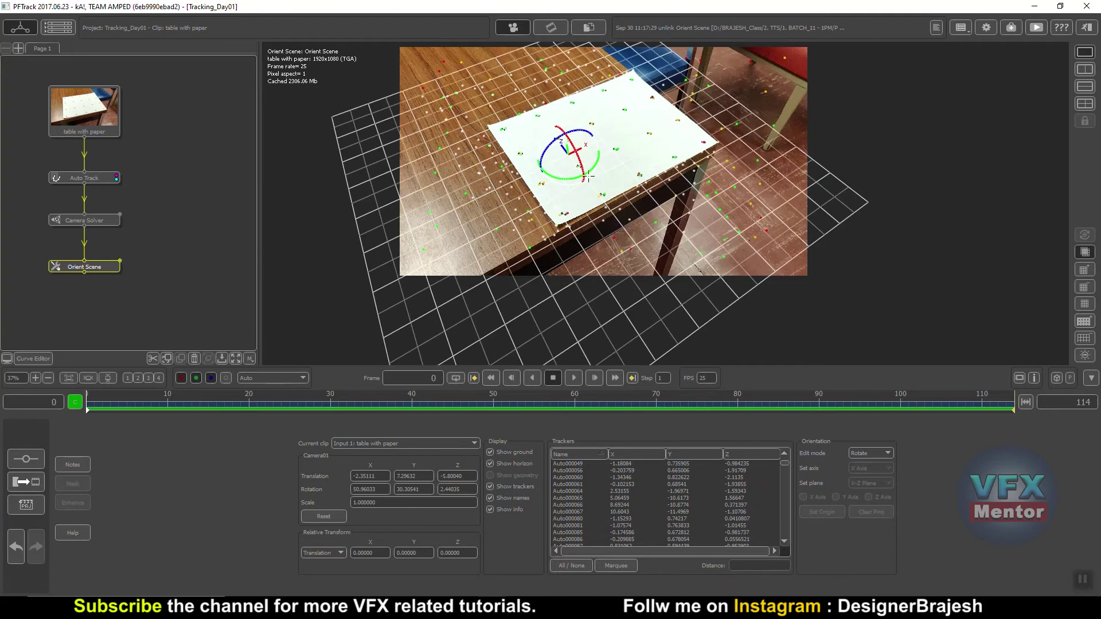
{"action": "left_click_drag", "start_coordinate": [589, 176], "coordinate": [574, 177]}
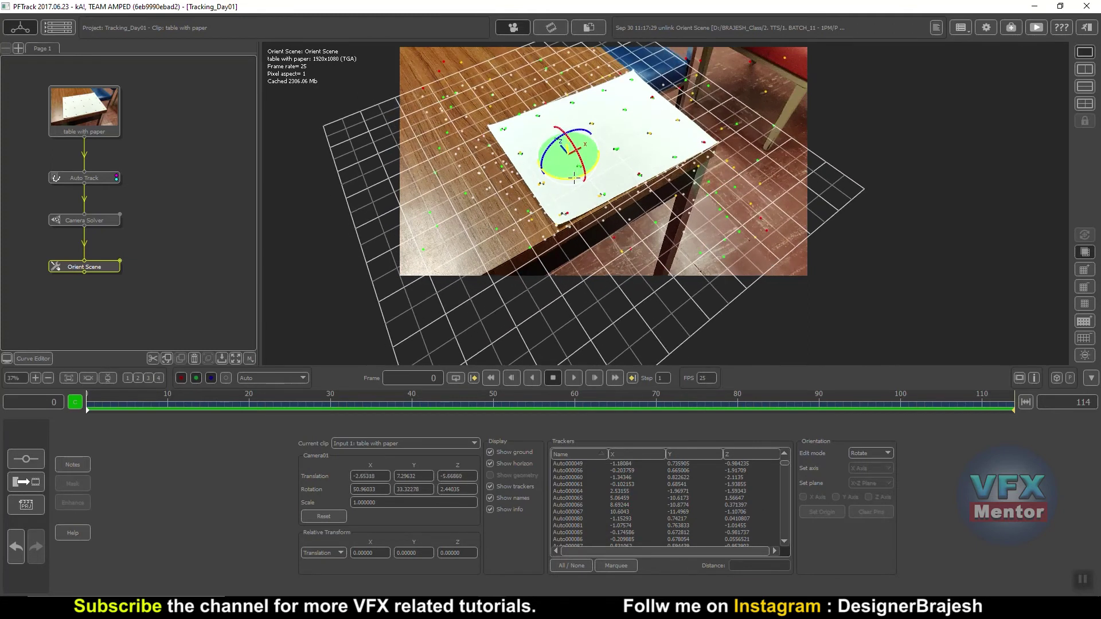
{"action": "left_click_drag", "start_coordinate": [574, 178], "coordinate": [569, 181]}
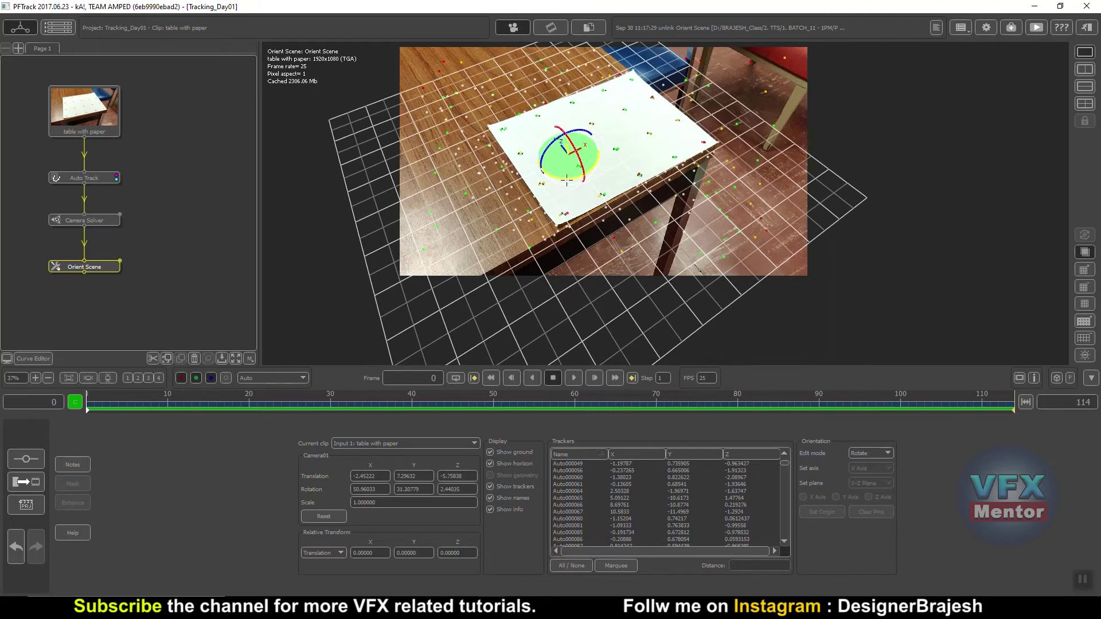
Toggle the ground grid size and set the orientation edit mode to None
{"action": "left_click", "coordinate": [1084, 288]}
{"action": "left_click", "coordinate": [1084, 270]}
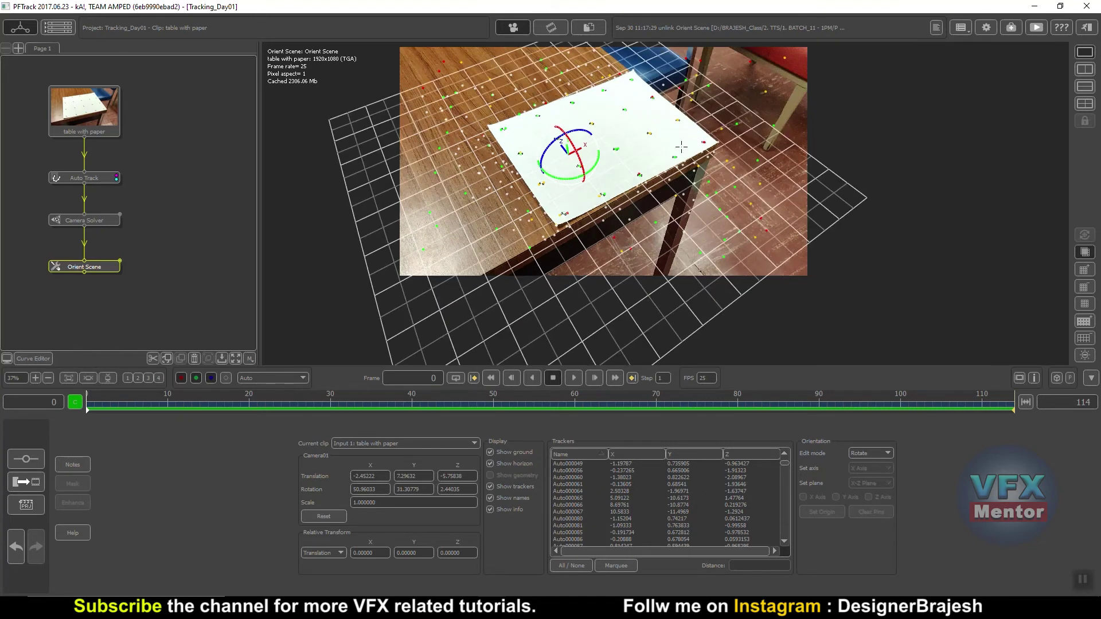
{"action": "left_click", "coordinate": [867, 453]}
{"action": "left_click", "coordinate": [862, 464]}
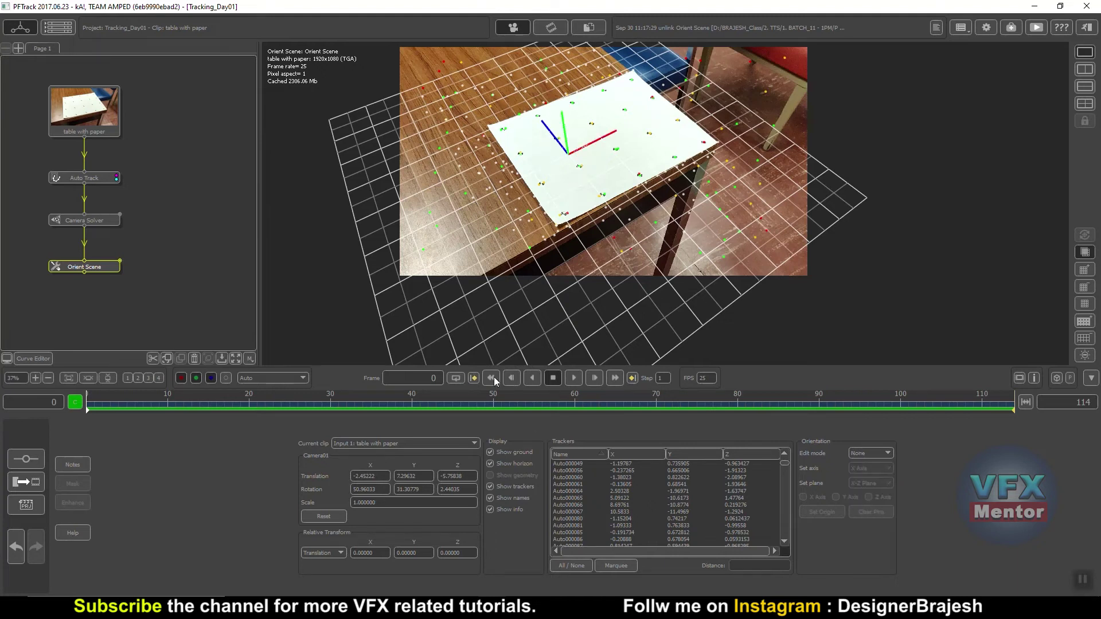
Play the clip with the 0.5 m grid to check alignment, then select tracker Auto000121
{"action": "left_click", "coordinate": [573, 377]}
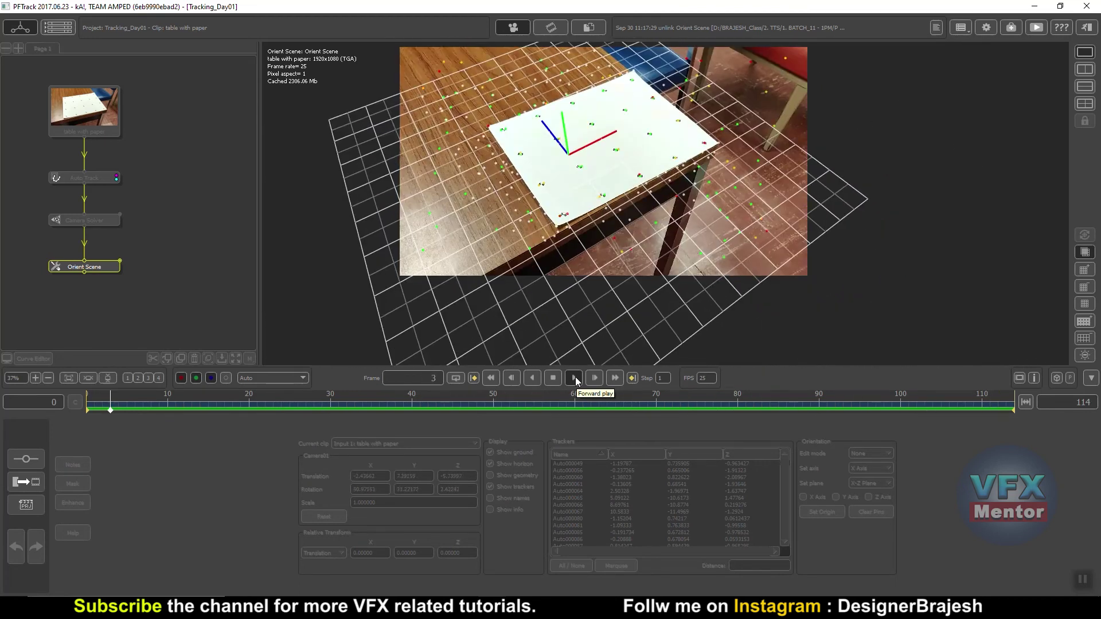
{"action": "left_click", "coordinate": [553, 378]}
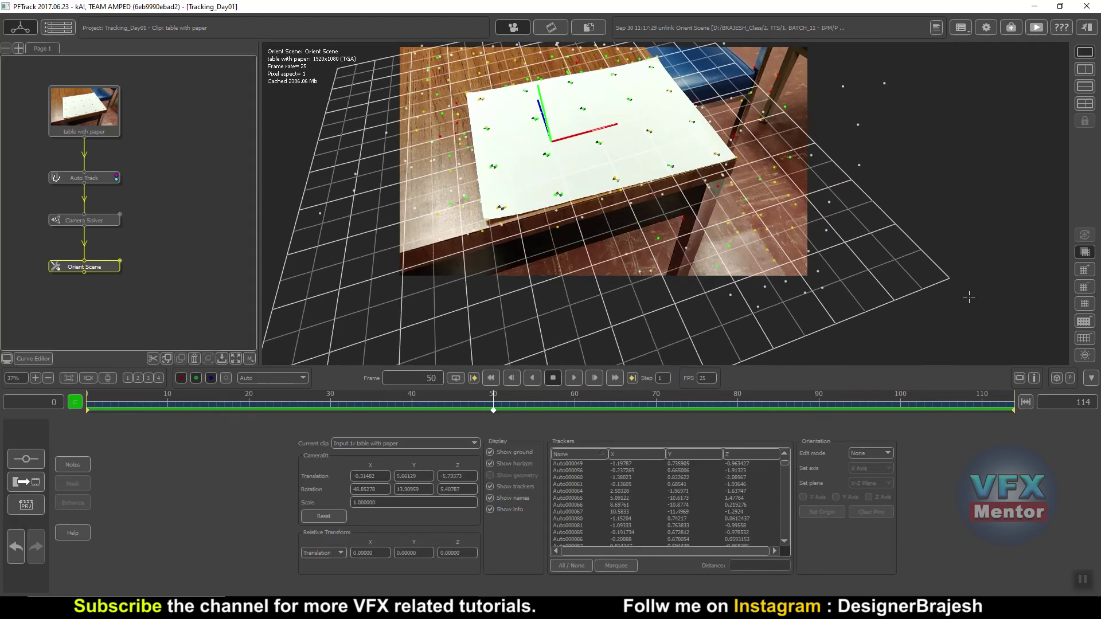
{"action": "left_click", "coordinate": [1084, 287]}
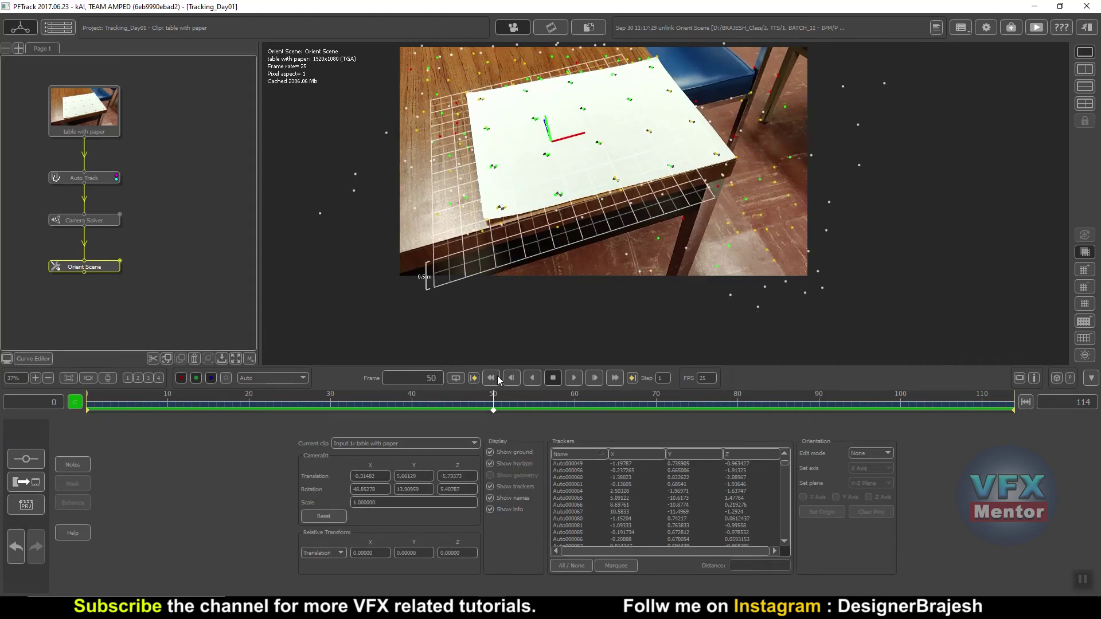
{"action": "left_click", "coordinate": [495, 378]}
{"action": "left_click", "coordinate": [574, 377]}
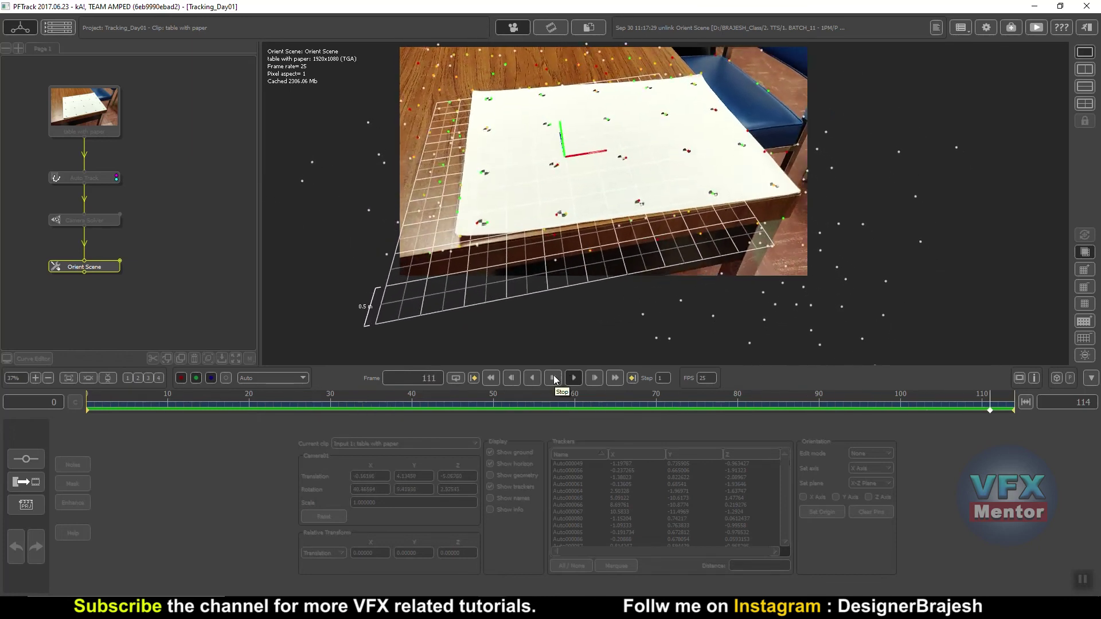
{"action": "left_click", "coordinate": [554, 379]}
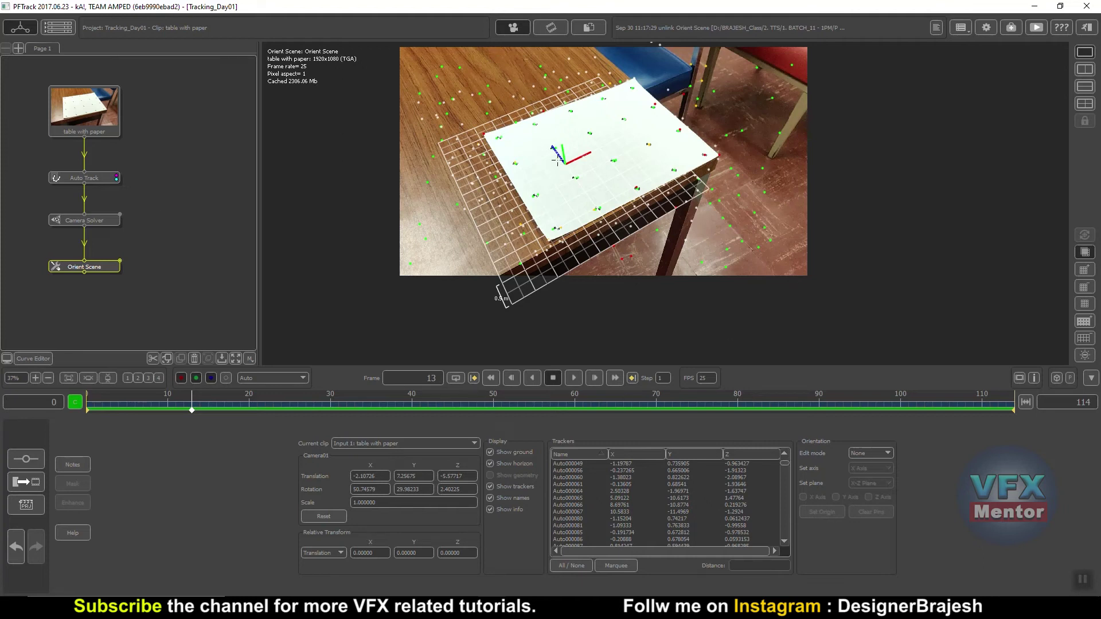
{"action": "left_click", "coordinate": [589, 132]}
Make tracker Auto000121 the scene origin and play the clip to frame 101
{"action": "left_click", "coordinate": [820, 512]}
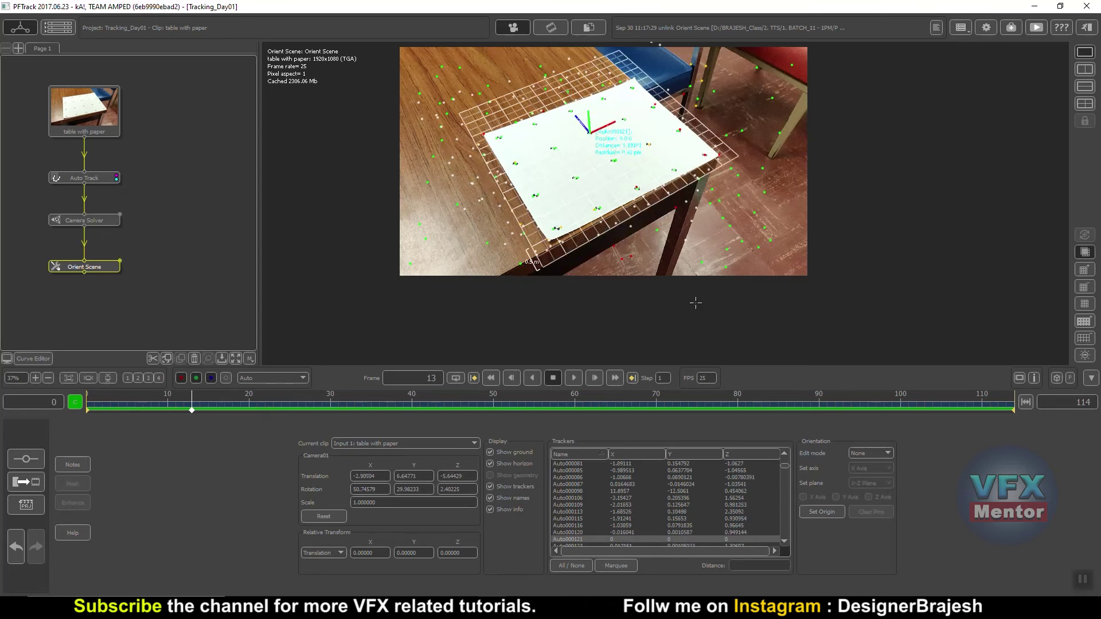
{"action": "left_click", "coordinate": [491, 379]}
{"action": "left_click", "coordinate": [574, 379]}
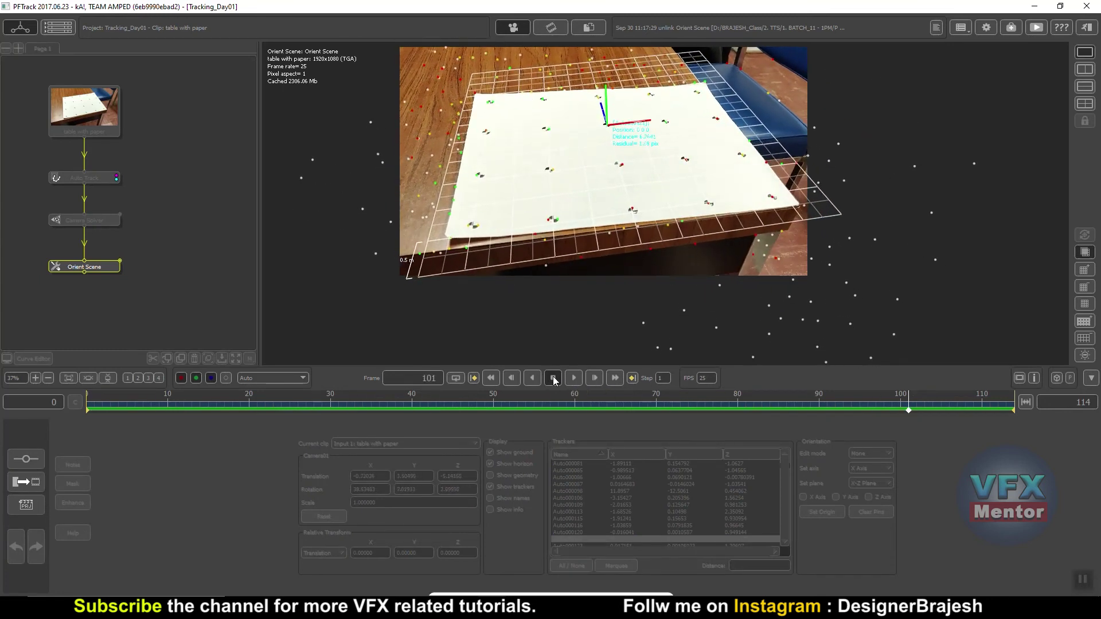
{"action": "left_click", "coordinate": [553, 378]}
Slightly re-rotate the ground plane in Rotate mode, then set edit mode back to None
{"action": "left_click", "coordinate": [873, 454]}
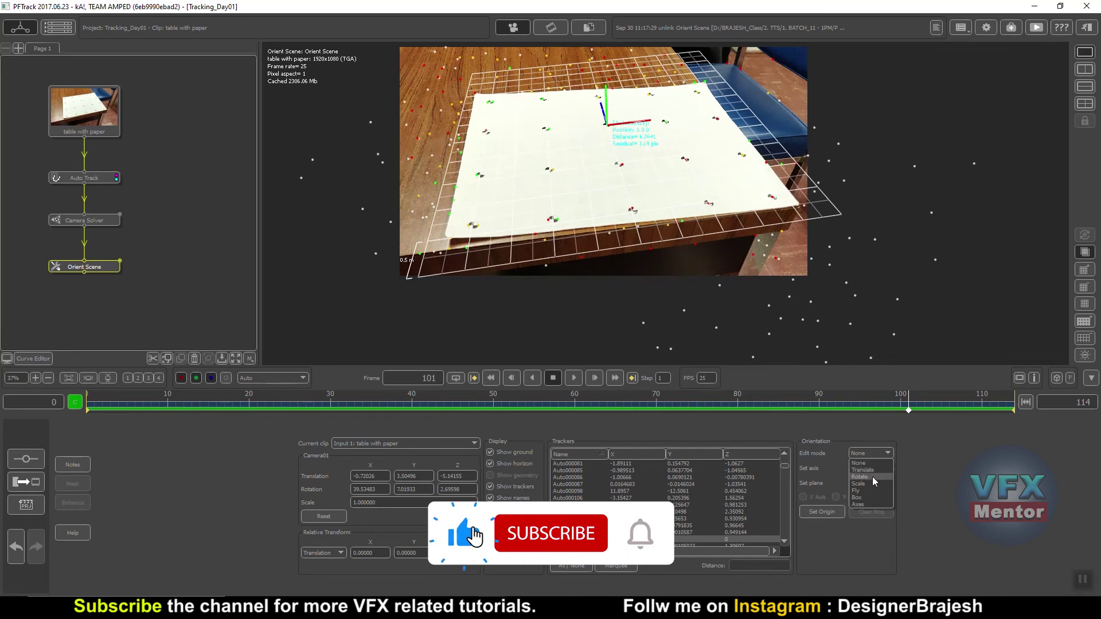
{"action": "left_click", "coordinate": [860, 477]}
{"action": "left_click_drag", "start_coordinate": [619, 109], "coordinate": [631, 98]}
{"action": "left_click_drag", "start_coordinate": [631, 99], "coordinate": [631, 99]}
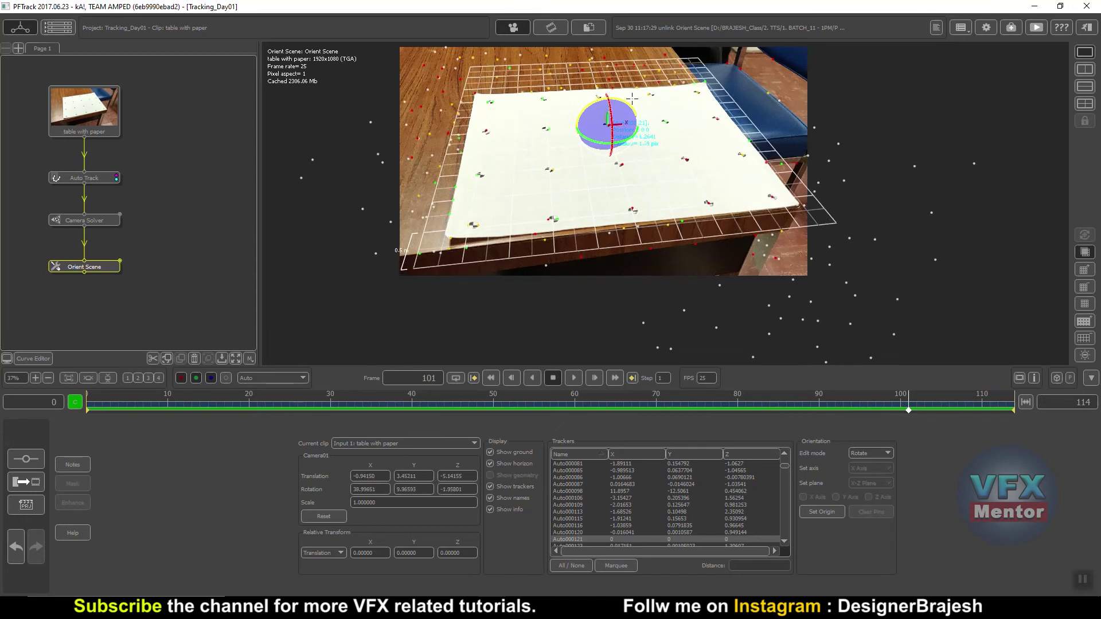
{"action": "left_click_drag", "start_coordinate": [631, 98], "coordinate": [634, 101]}
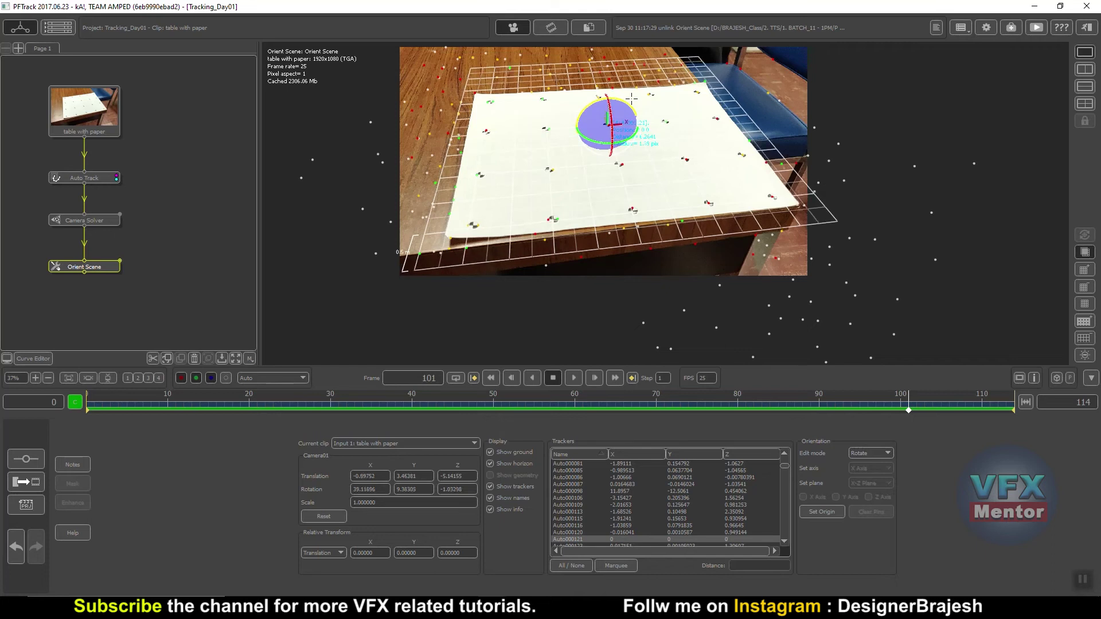
{"action": "left_click", "coordinate": [864, 459]}
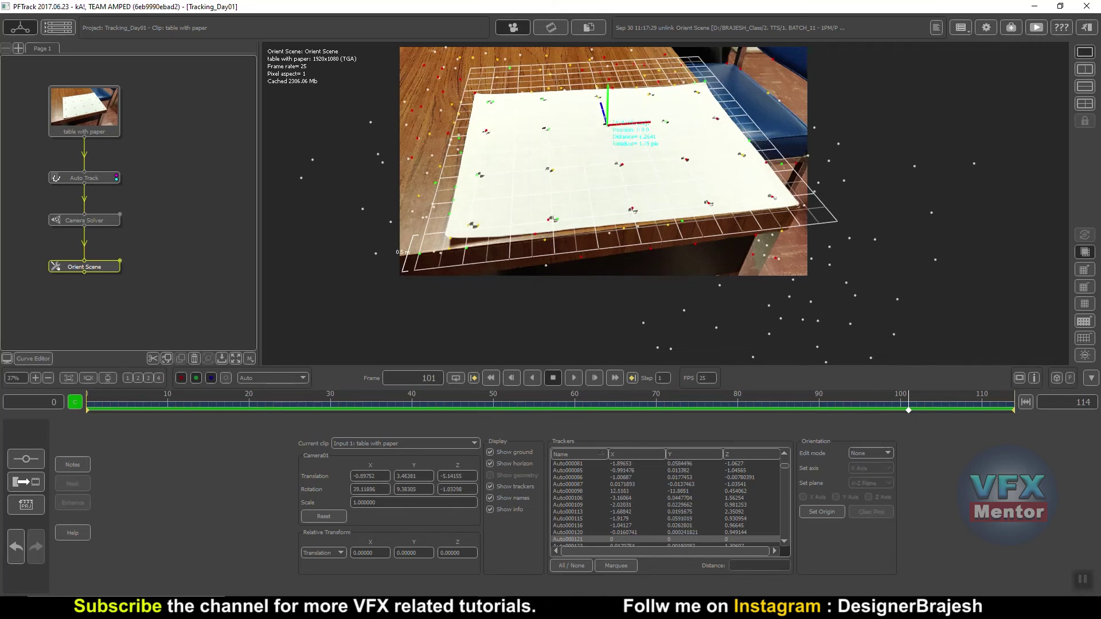
{"action": "scroll", "coordinate": [198, 250], "scroll_direction": "down", "scroll_amount": 1}
Add a Test Object node after Orient Scene and put a Mushroom object in the scene
{"action": "middle_click_drag", "start_coordinate": [195, 253], "coordinate": [195, 160]}
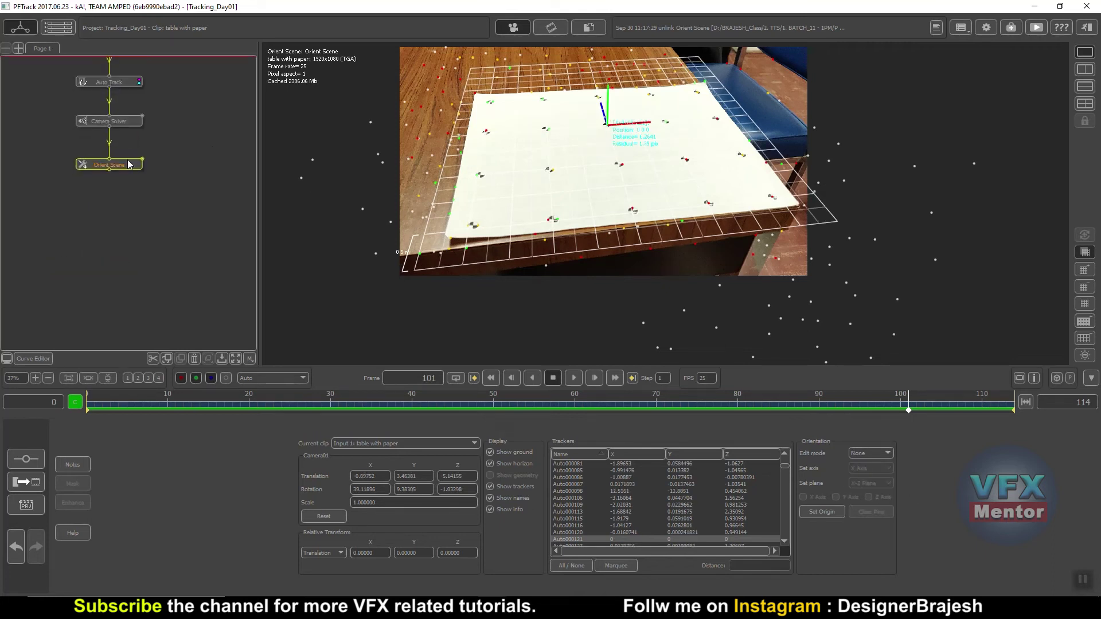
{"action": "right_click", "coordinate": [120, 166]}
{"action": "mouse_move", "coordinate": [143, 250]}
{"action": "left_click", "coordinate": [226, 208]}
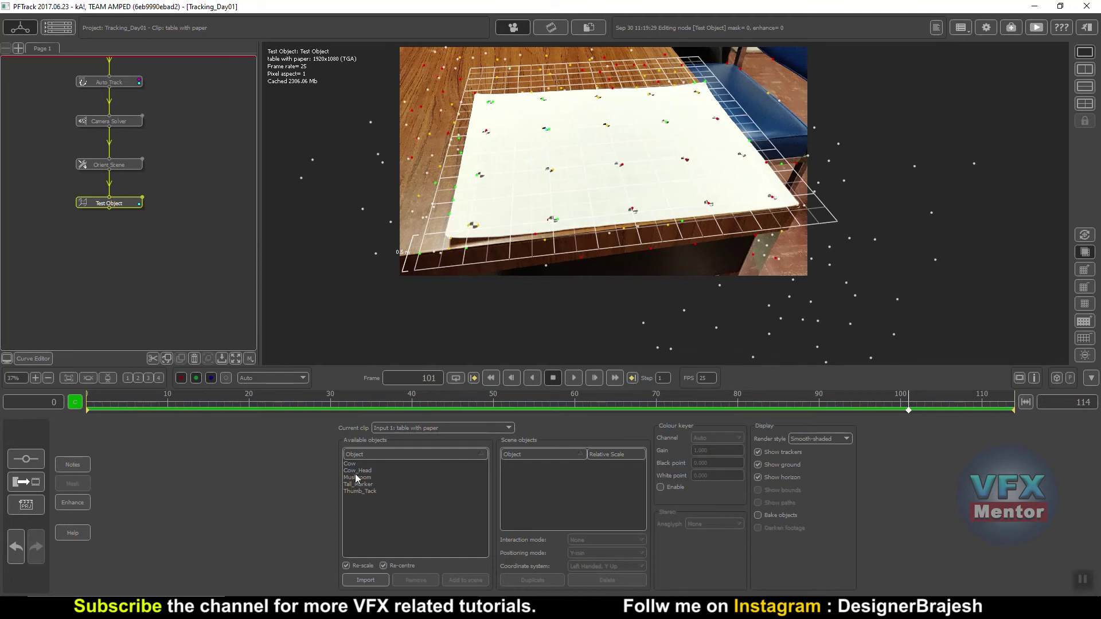
{"action": "left_click", "coordinate": [390, 479]}
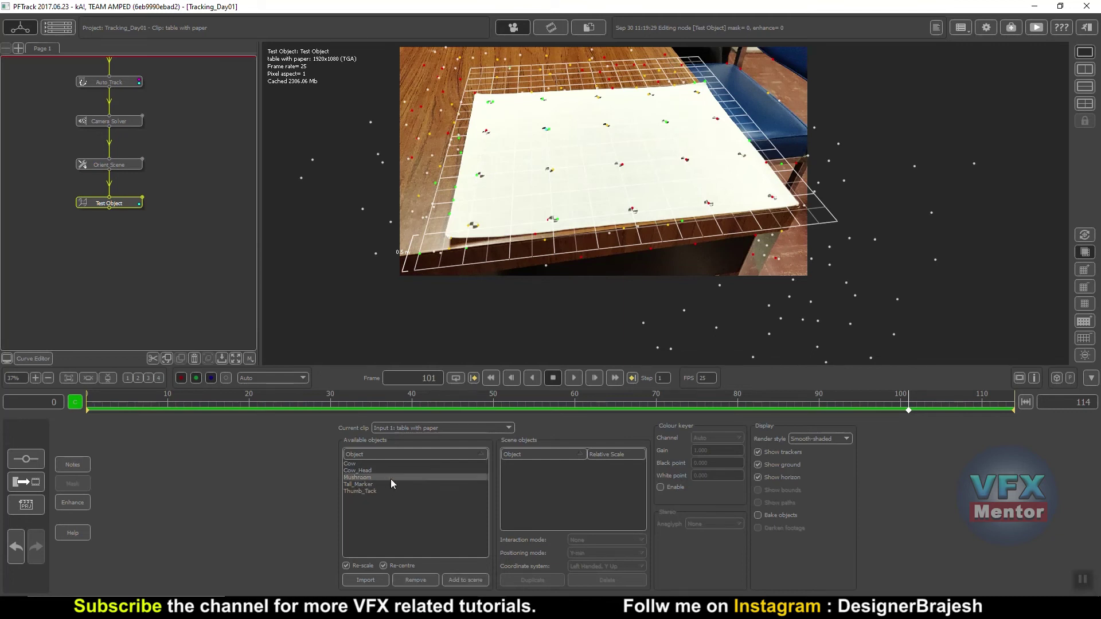
{"action": "left_click", "coordinate": [462, 580]}
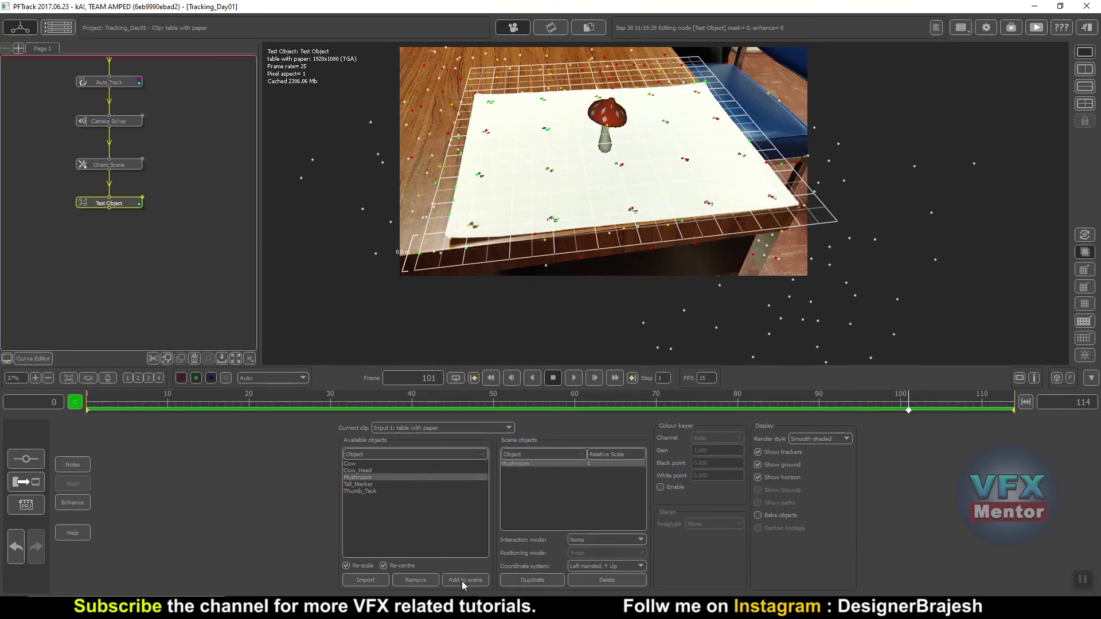
{"action": "left_click", "coordinate": [607, 540]}
Using Place at selected feature, place the mushroom and two copies on tracked features
{"action": "left_click", "coordinate": [598, 556]}
{"action": "left_click", "coordinate": [542, 99]}
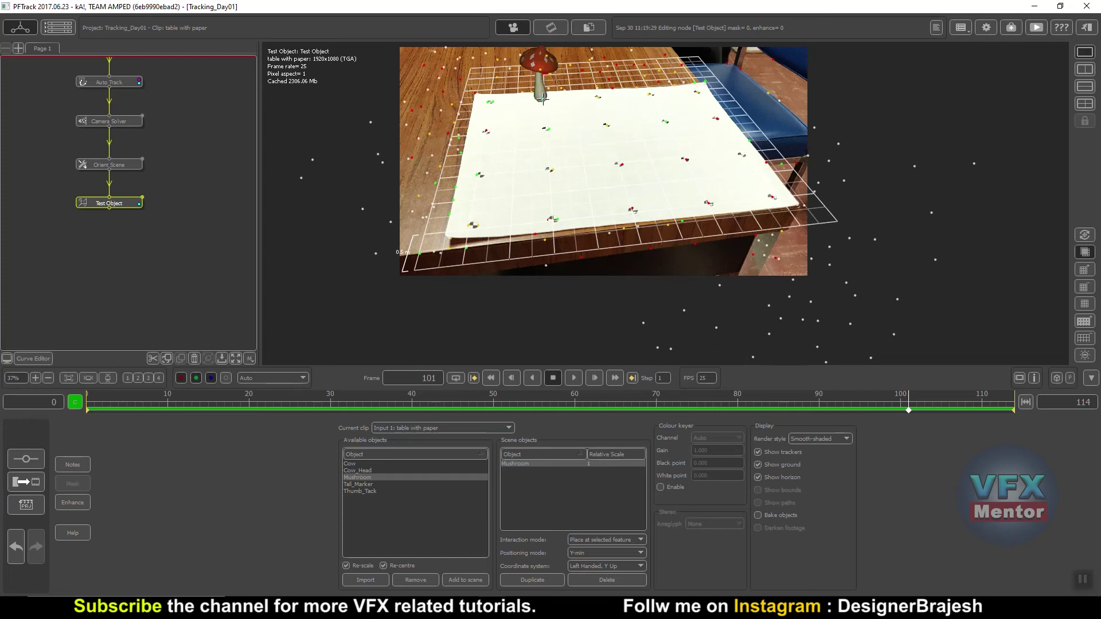
{"action": "left_click", "coordinate": [535, 581]}
{"action": "left_click", "coordinate": [705, 82]}
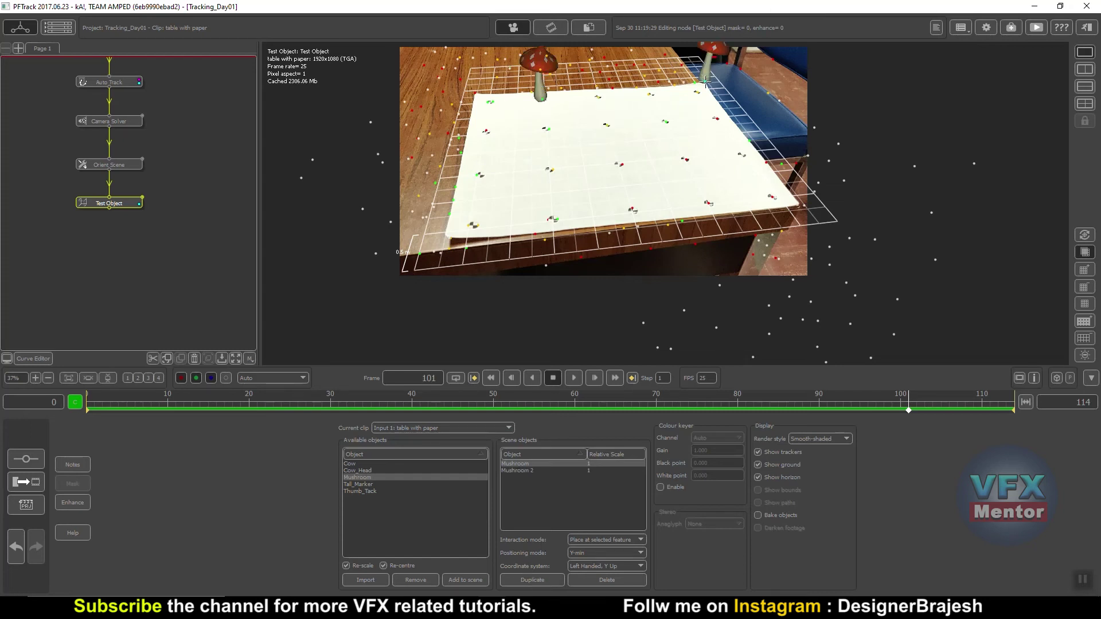
{"action": "left_click", "coordinate": [542, 582]}
{"action": "left_click", "coordinate": [450, 215]}
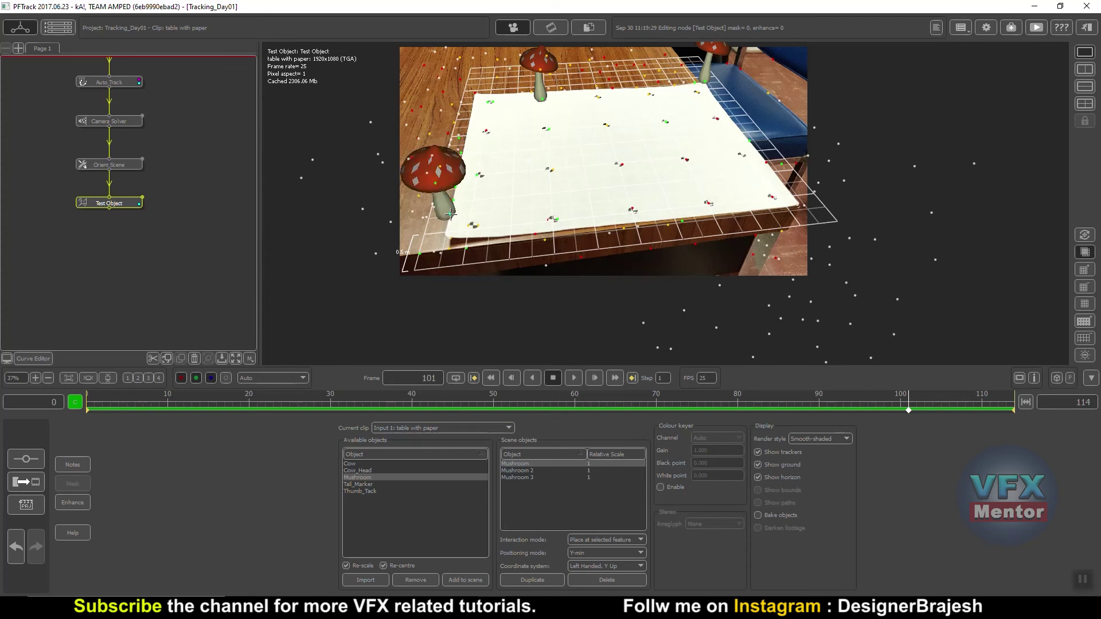
Duplicate the mushroom further and place the copies across the paper and its right edge
{"action": "left_click", "coordinate": [542, 579]}
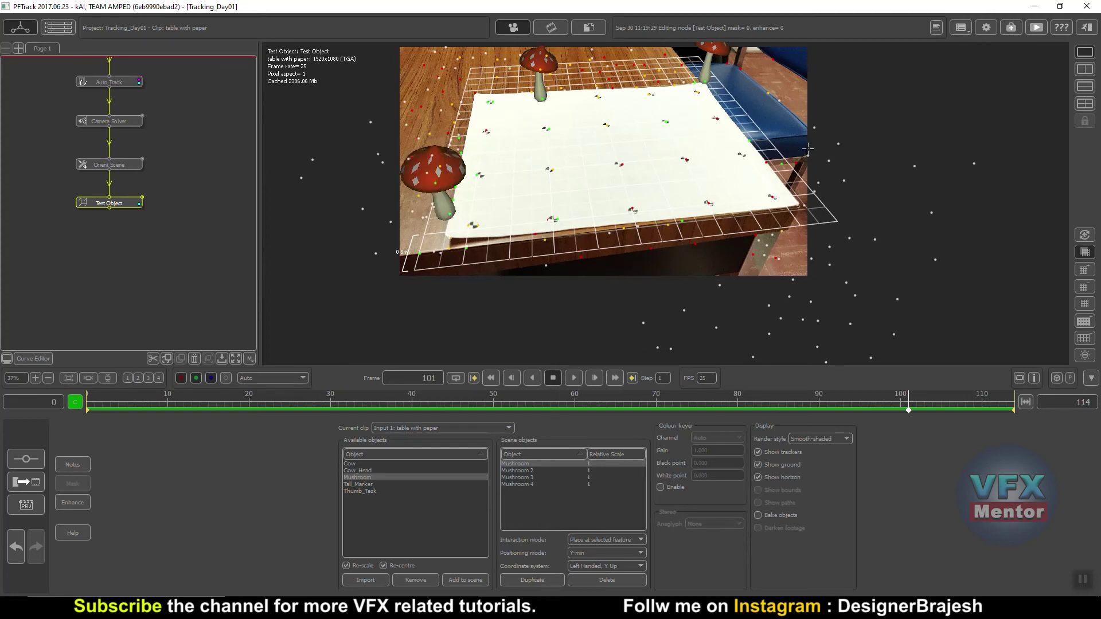
{"action": "left_click", "coordinate": [781, 164]}
{"action": "left_click", "coordinate": [537, 581]}
{"action": "left_click", "coordinate": [666, 121]}
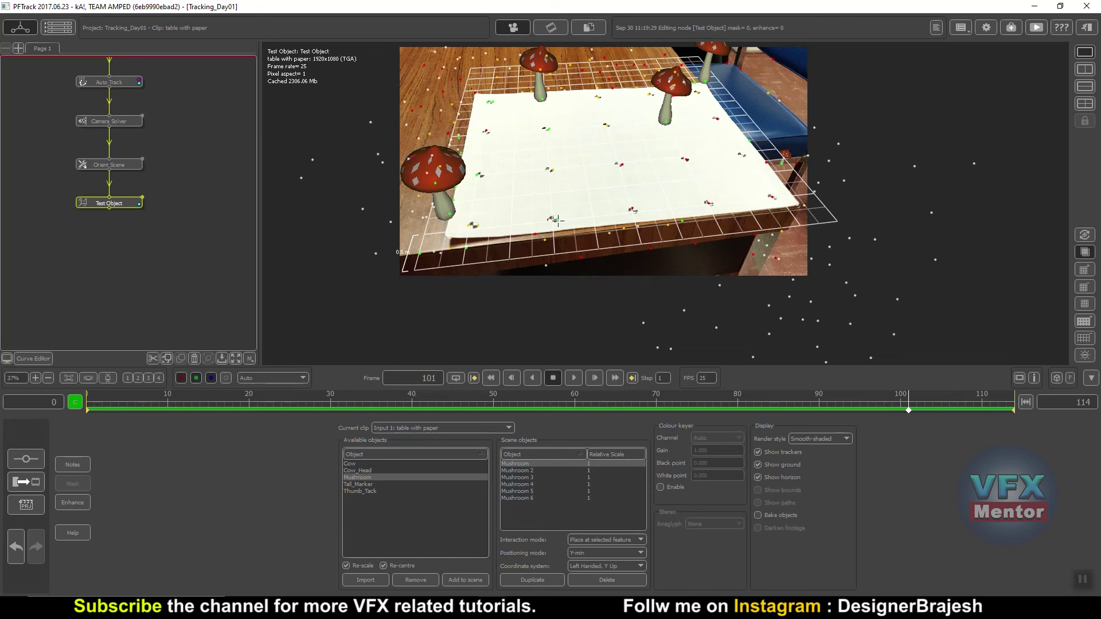
{"action": "left_click", "coordinate": [558, 219]}
{"action": "left_click", "coordinate": [535, 579]}
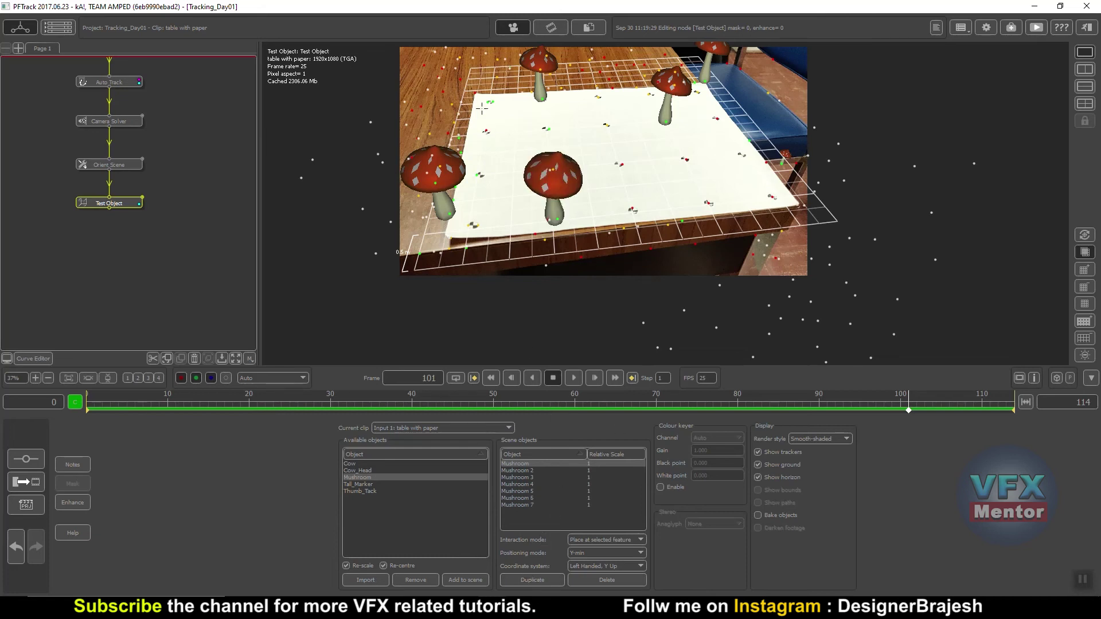
{"action": "left_click", "coordinate": [772, 197]}
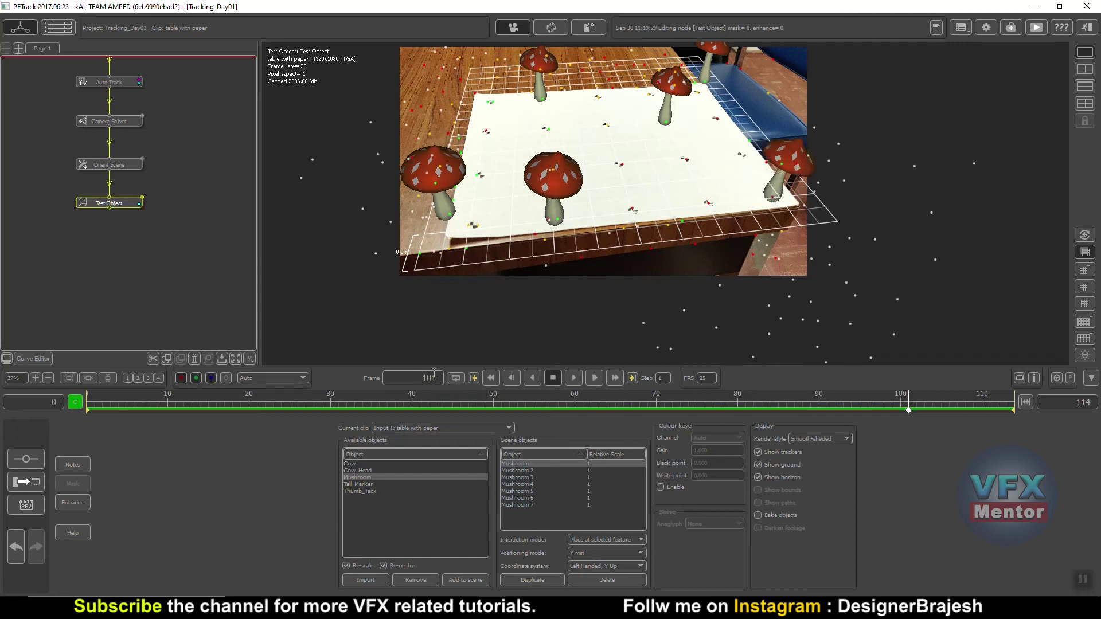
Play the clip from frame 0 to confirm the mushrooms stay fixed on the paper
{"action": "left_click", "coordinate": [490, 377]}
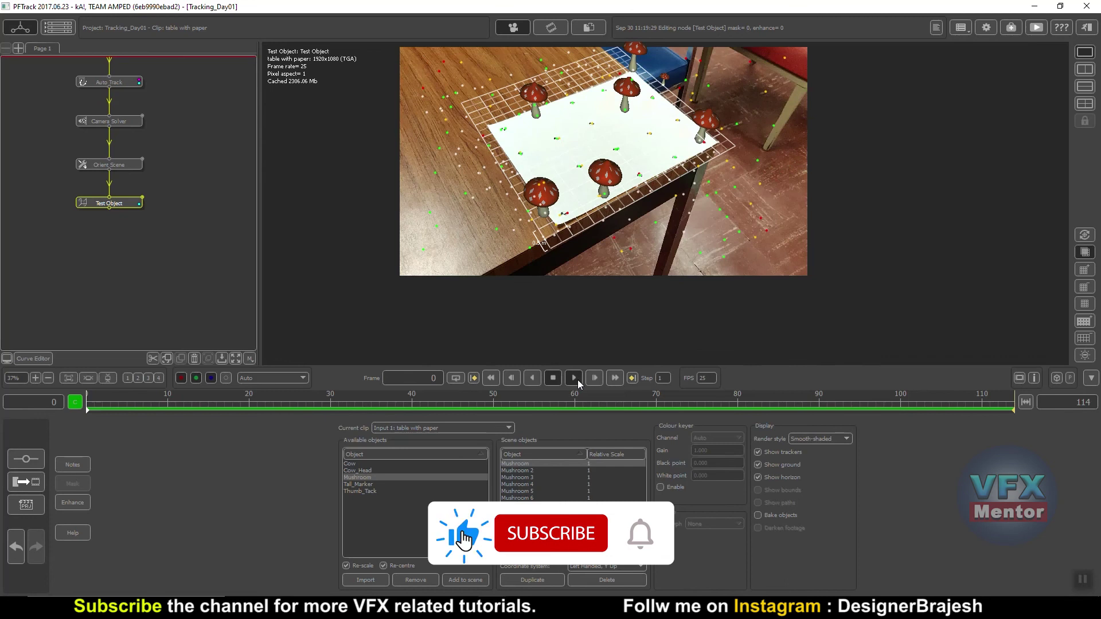
{"action": "left_click", "coordinate": [578, 381]}
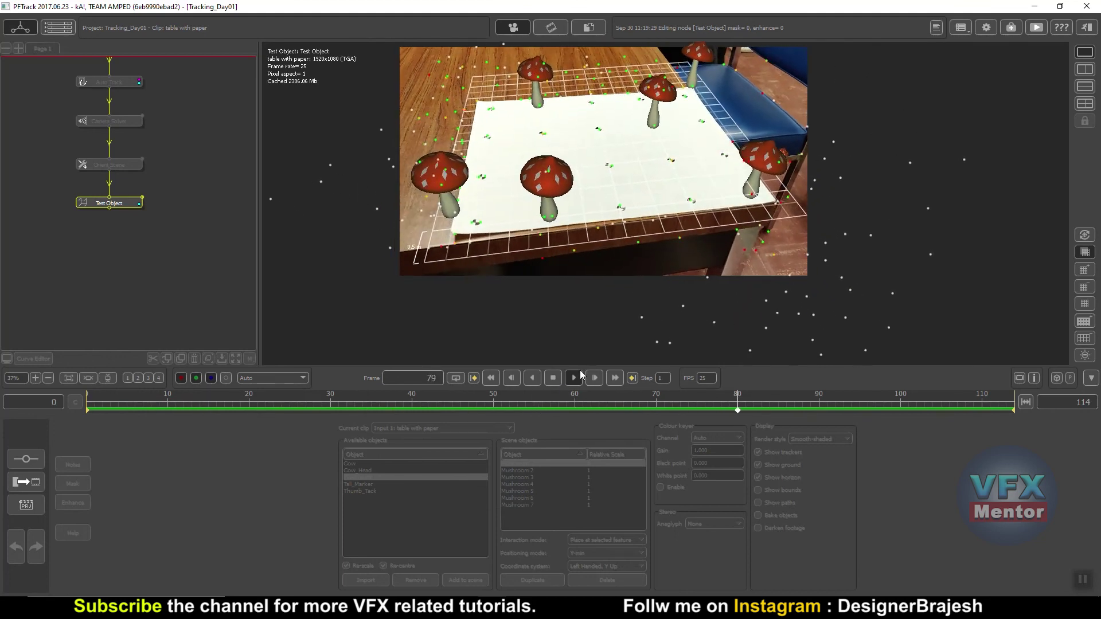
{"action": "left_click", "coordinate": [553, 377]}
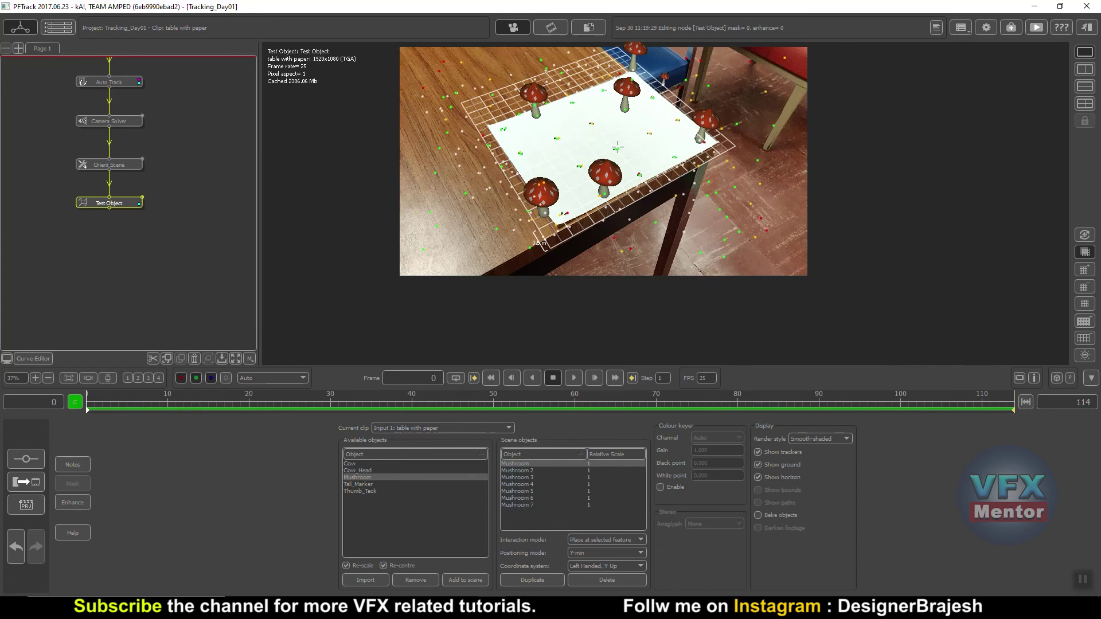
Add an Export node after Test Object using the Autodesk 3DS Max 2011 Script format
{"action": "right_click", "coordinate": [111, 201]}
{"action": "mouse_move", "coordinate": [137, 299]}
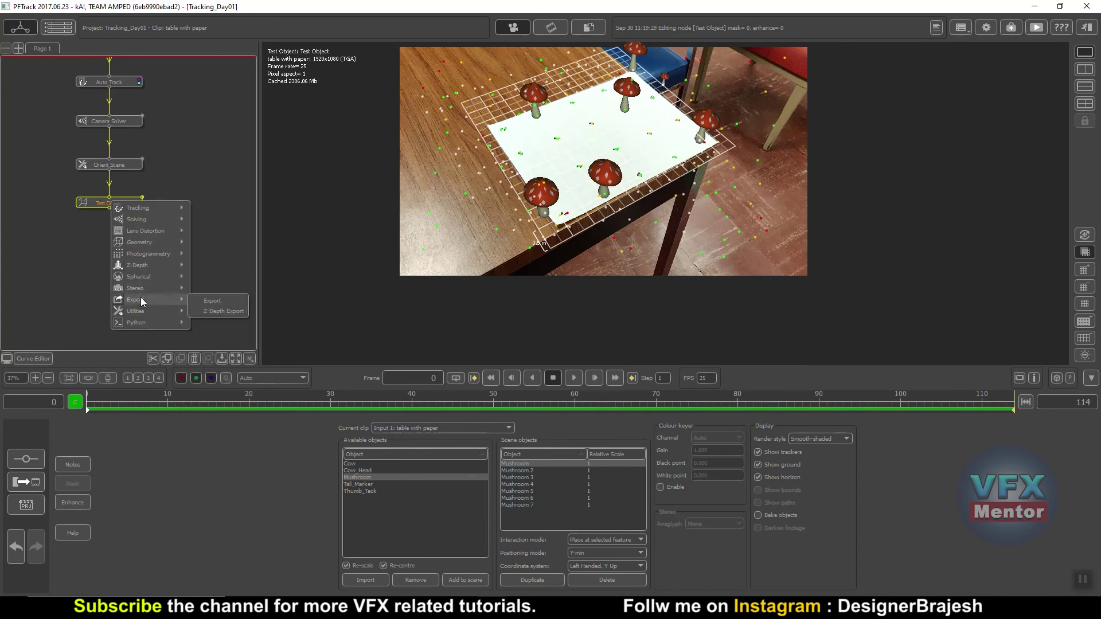
{"action": "left_click", "coordinate": [113, 242]}
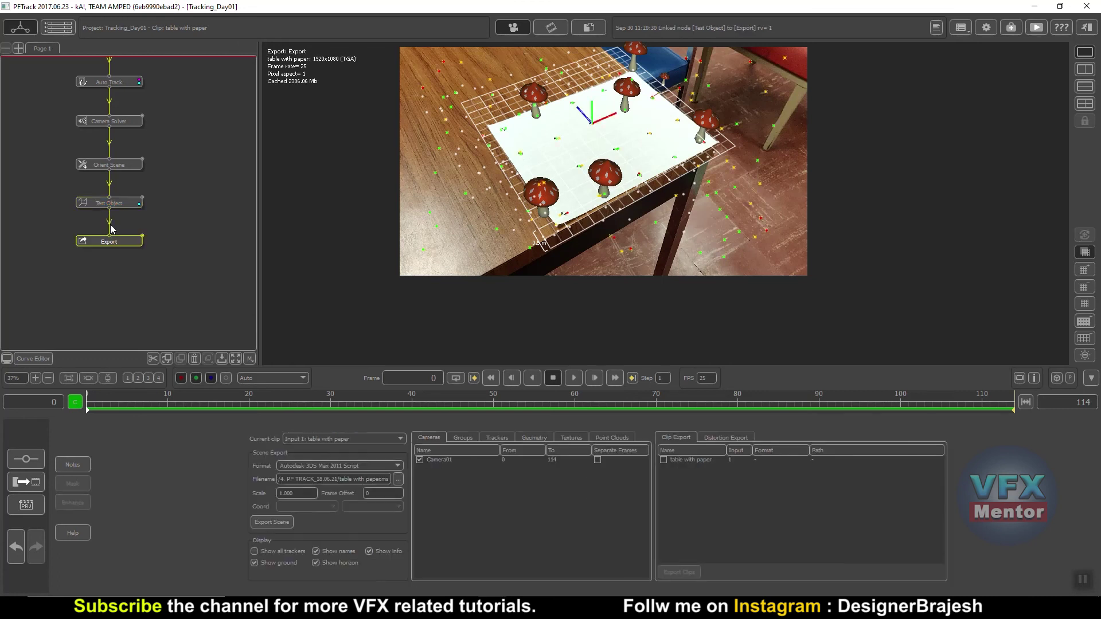
{"action": "left_click_drag", "start_coordinate": [114, 249], "coordinate": [114, 247]}
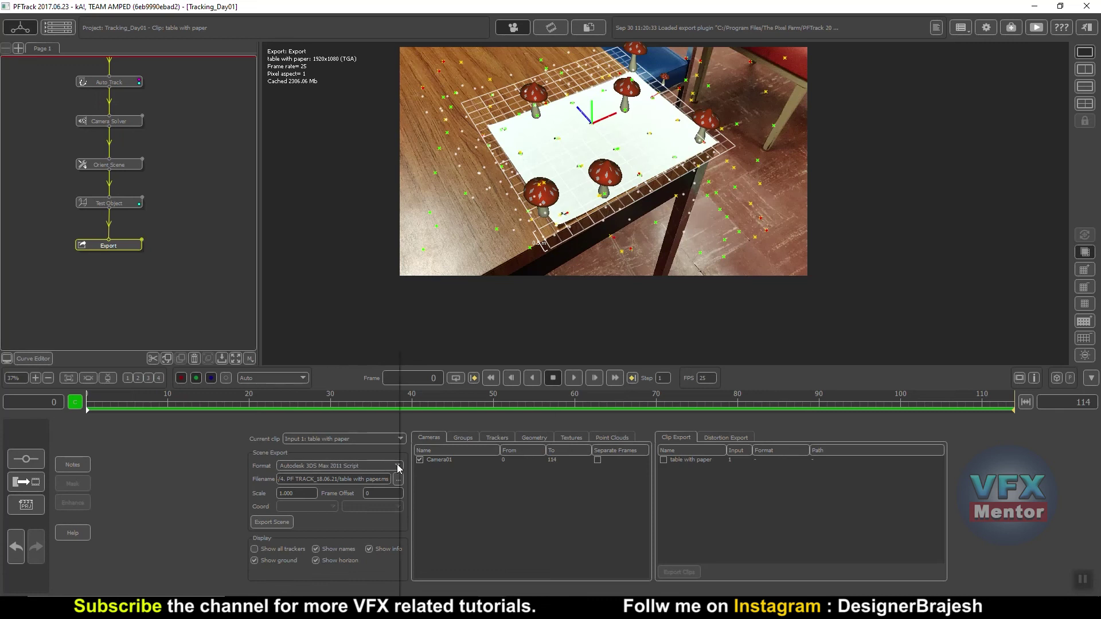
{"action": "left_click", "coordinate": [398, 466]}
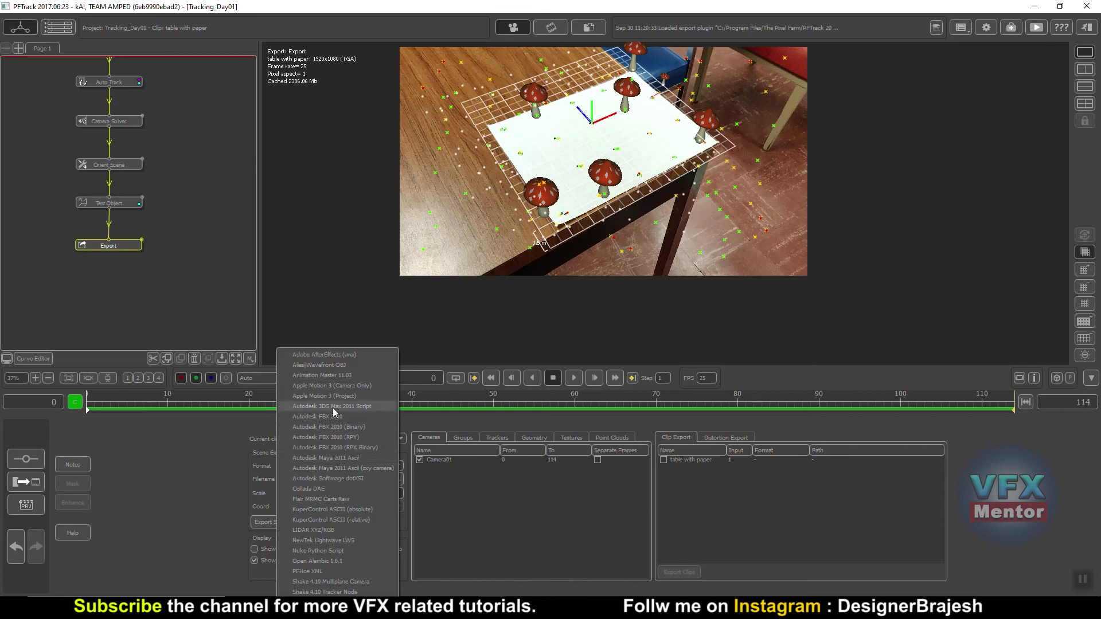
{"action": "left_click", "coordinate": [335, 406]}
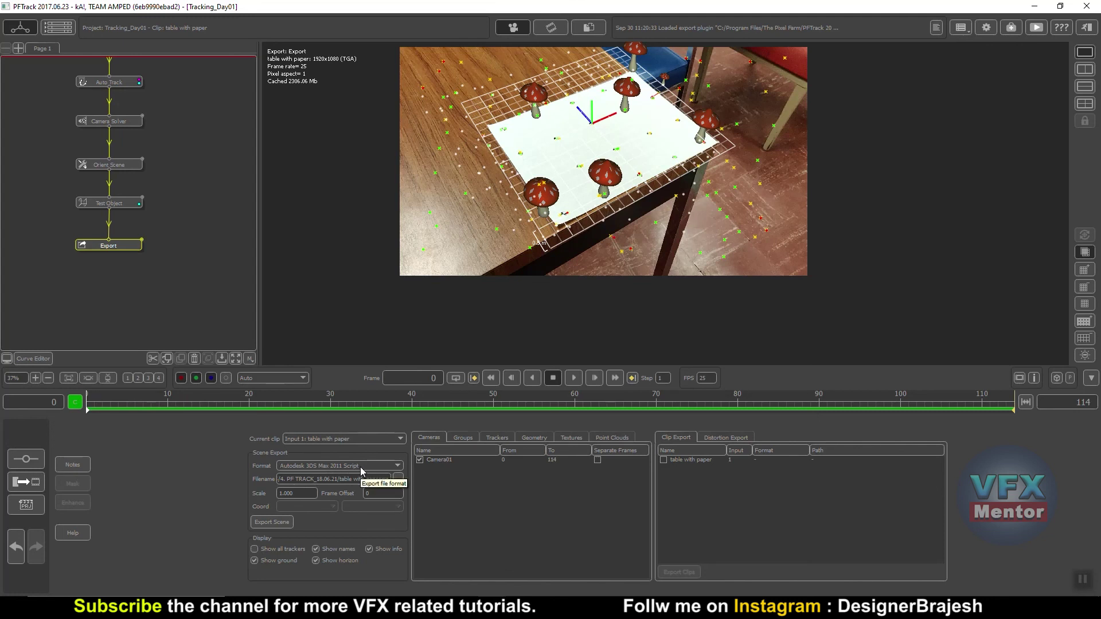
Set the 3ds Max script export path to Track_Day01/Table_camera.ms
{"action": "left_click", "coordinate": [399, 481]}
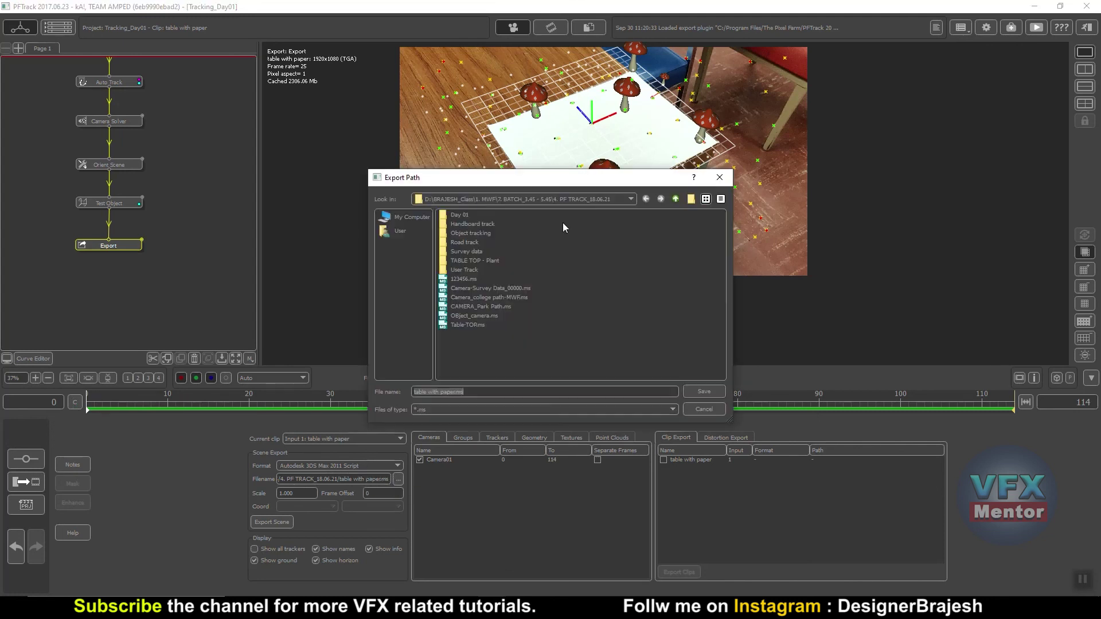
{"action": "left_click_drag", "start_coordinate": [494, 185], "coordinate": [526, 168]}
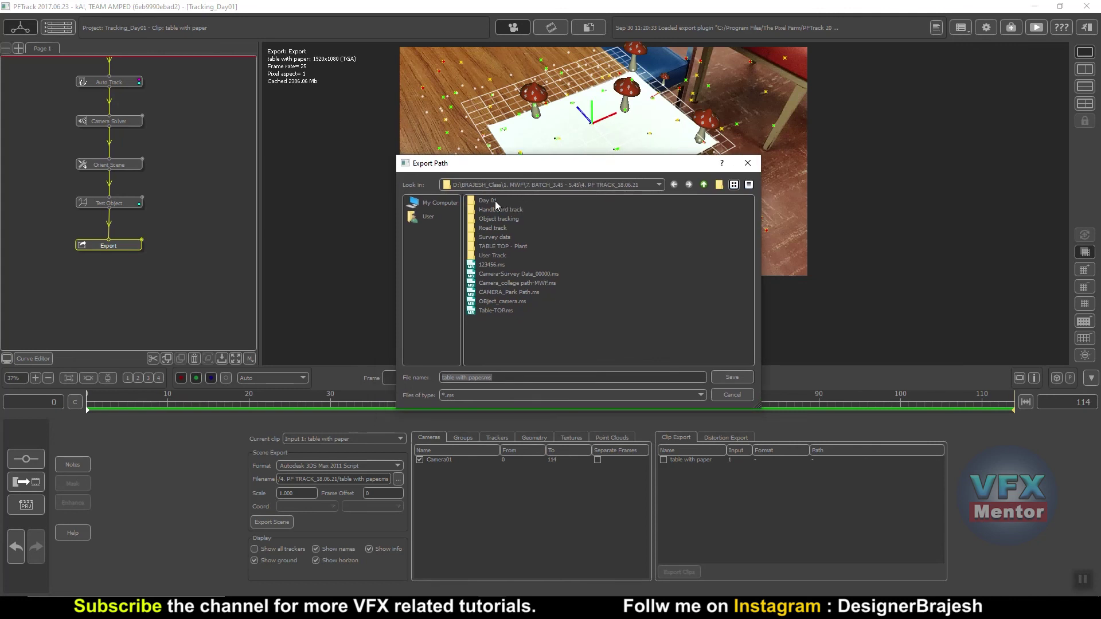
{"action": "triple_click", "coordinate": [524, 377]}
{"action": "type", "text": "Table_camera"}
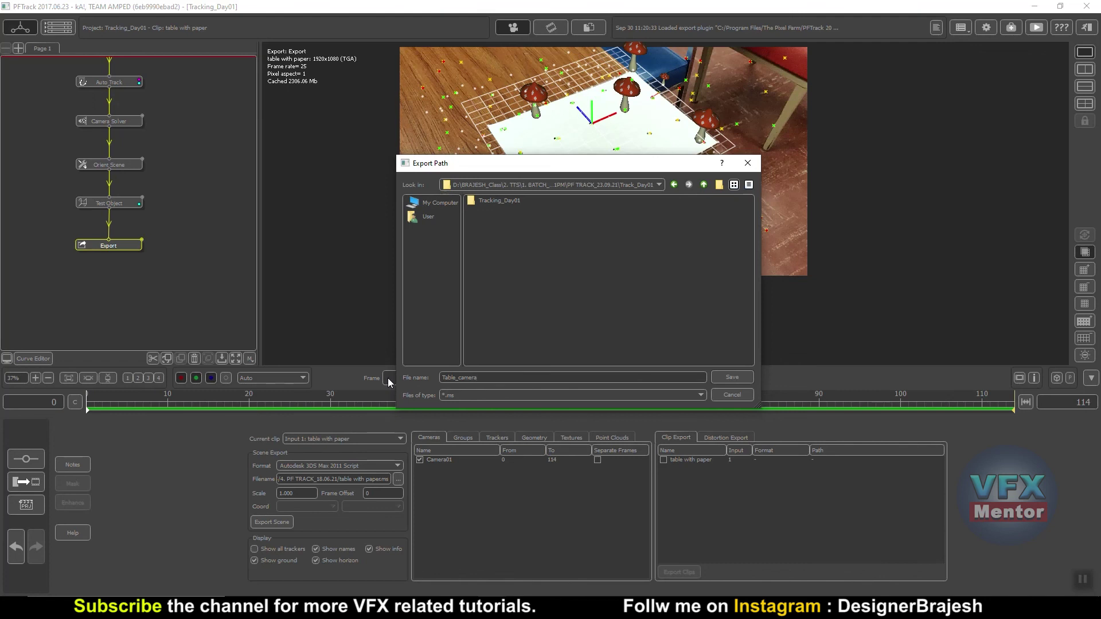
{"action": "left_click", "coordinate": [727, 377]}
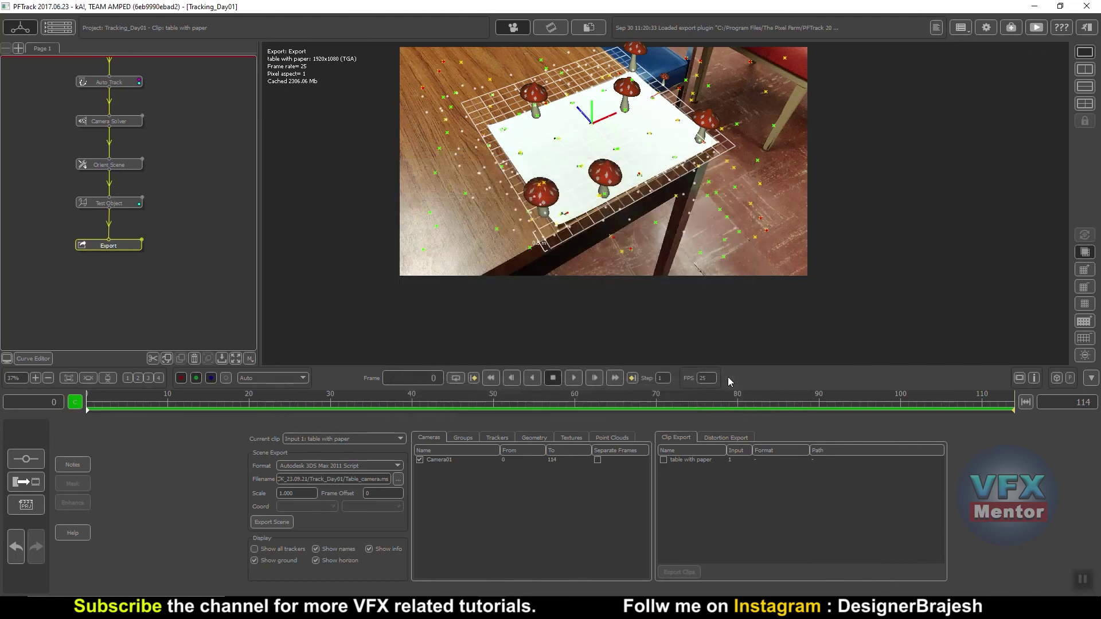